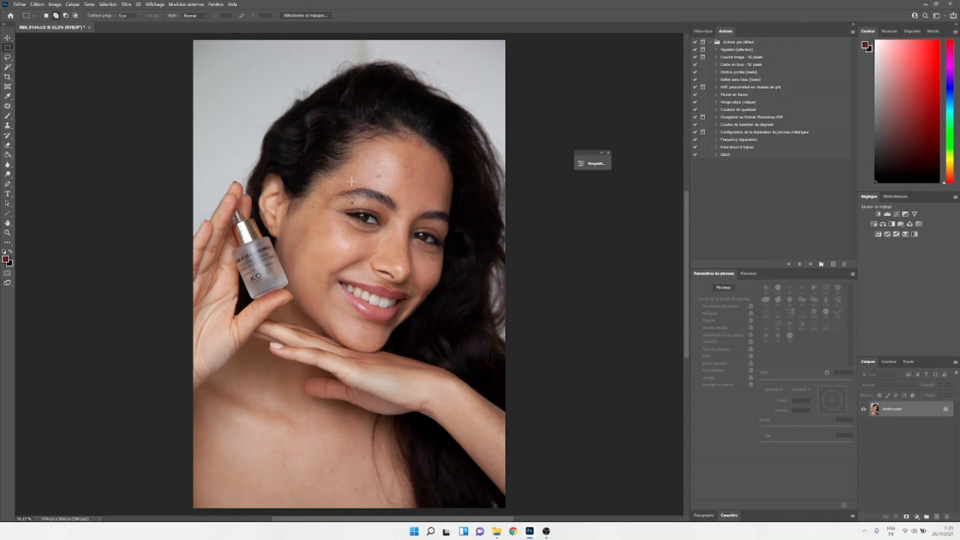
Add a Curves adjustment layer above the photo and raise the midpoint of its RGB curve slightly to brighten the portrait.
click(917, 517)
click(892, 420)
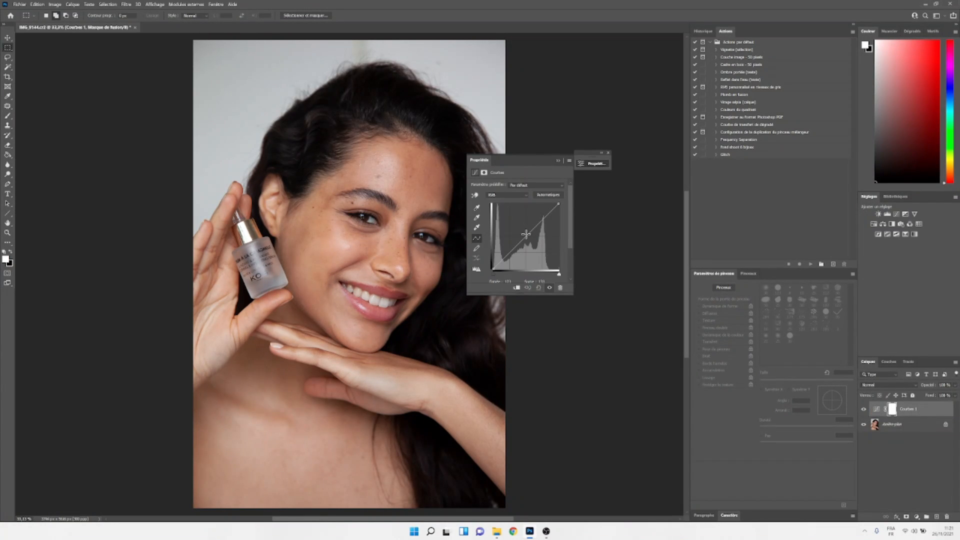
drag(525, 234, 523, 232)
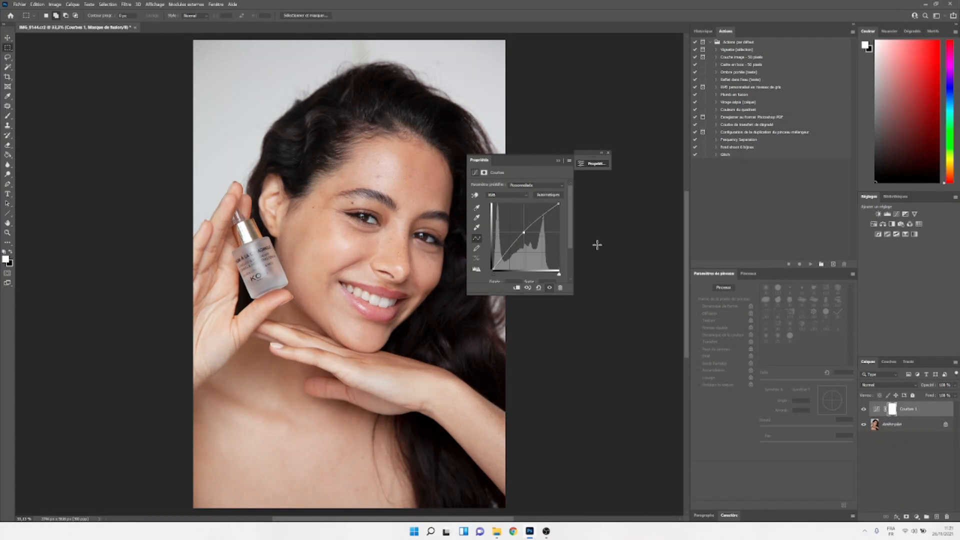
key(ctrl+plus)
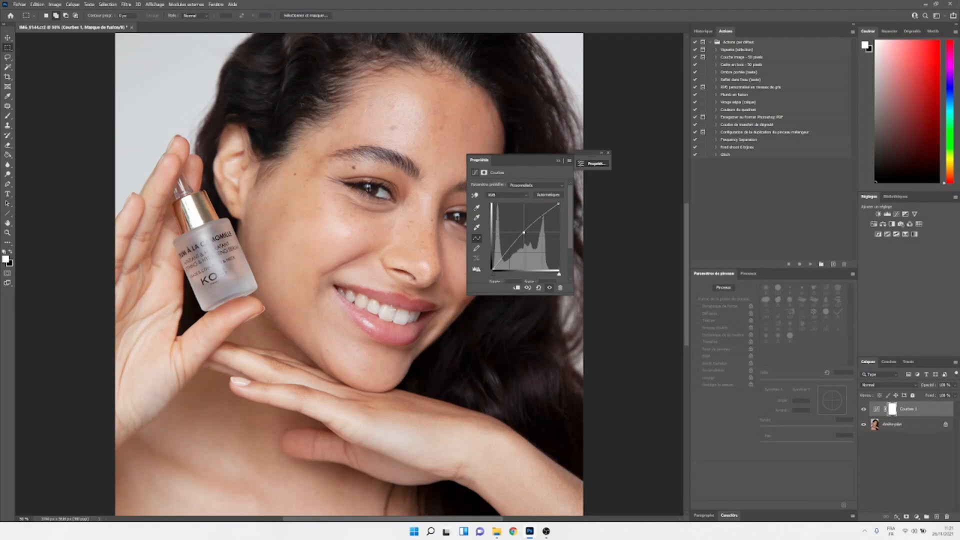
drag(381, 299, 401, 339)
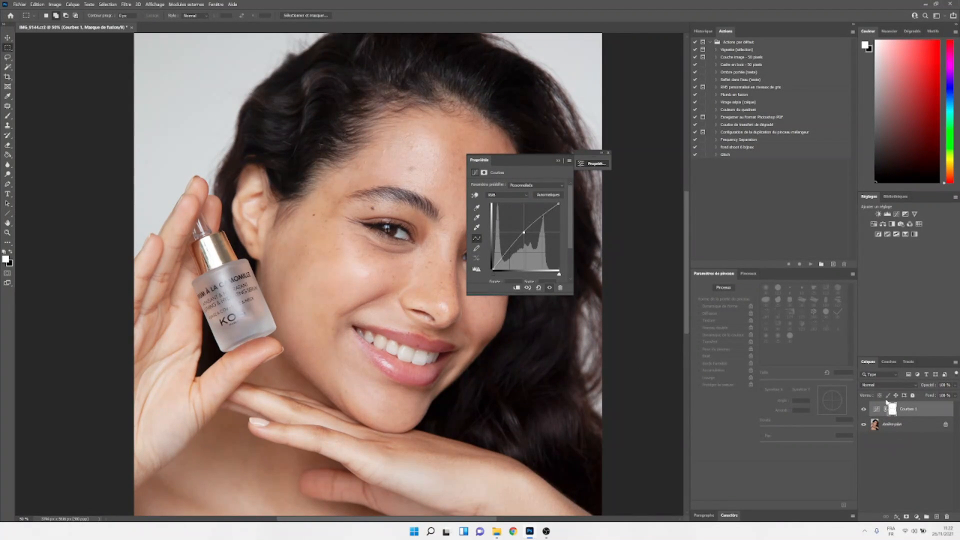
drag(524, 233, 523, 232)
Add a second Curves adjustment layer and lower the midpoint of its RGB curve to darken the portrait.
click(917, 517)
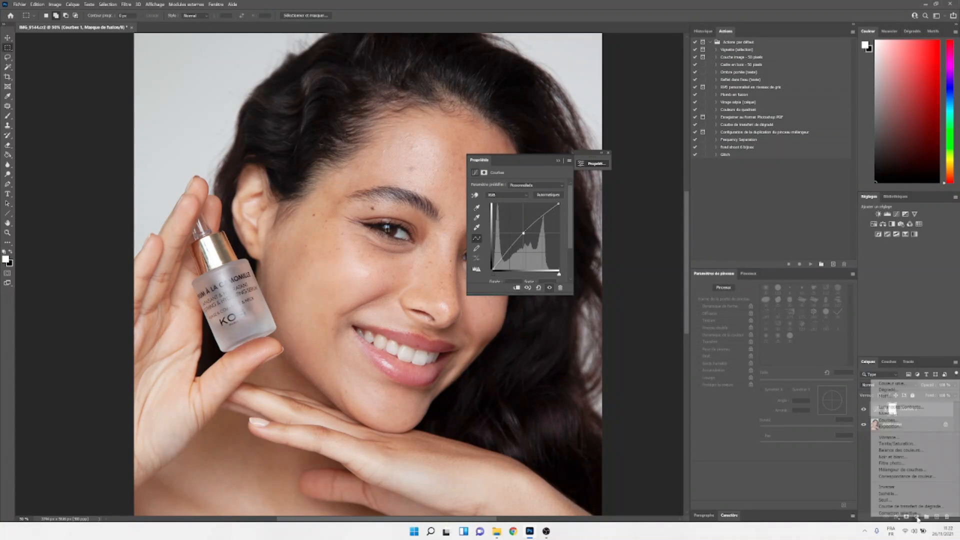
click(884, 422)
drag(525, 237, 529, 240)
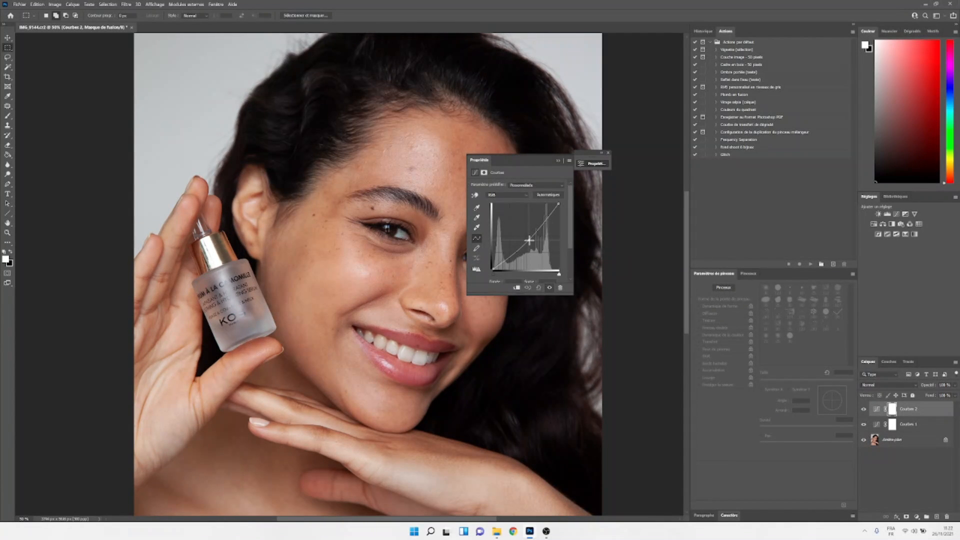
Invert the masks of both Curves layers to black, hiding the darkening and the brightening.
key(ctrl+i)
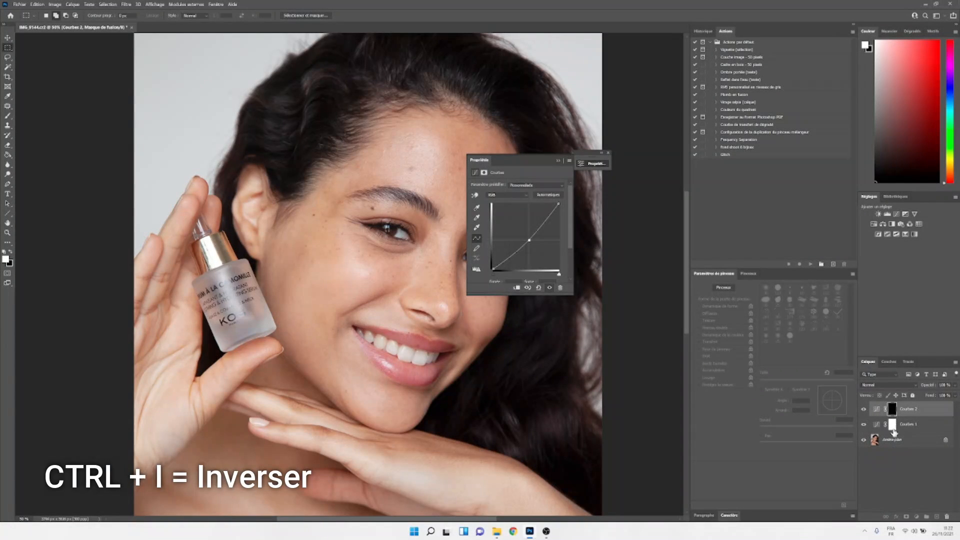
click(891, 424)
key(ctrl+i)
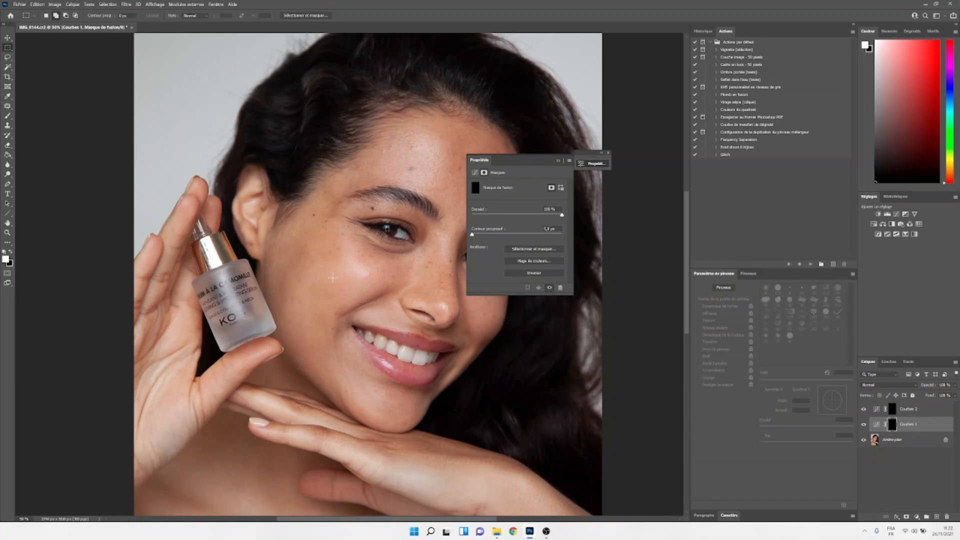
Set up the Brush tool with an opacity of about 11% and a flow of about 23%.
key(b)
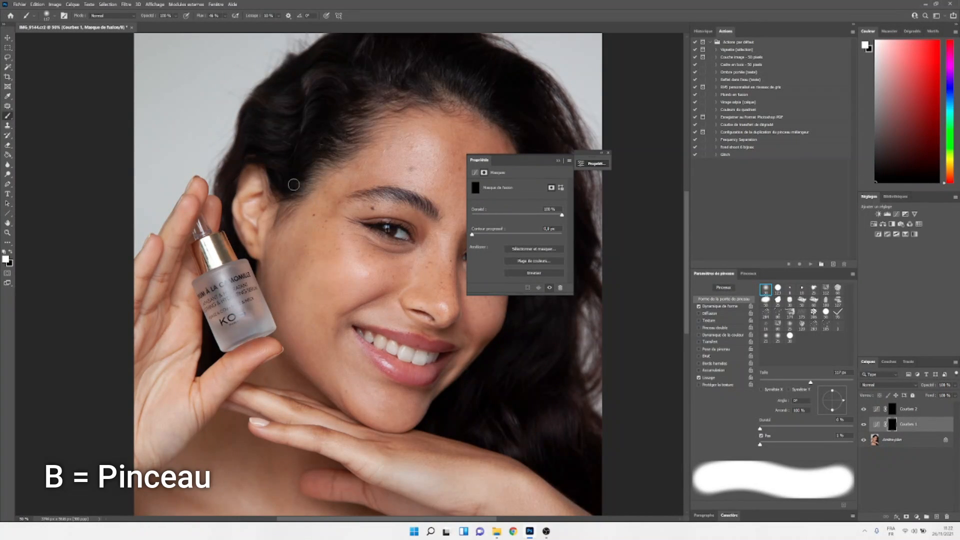
click(176, 16)
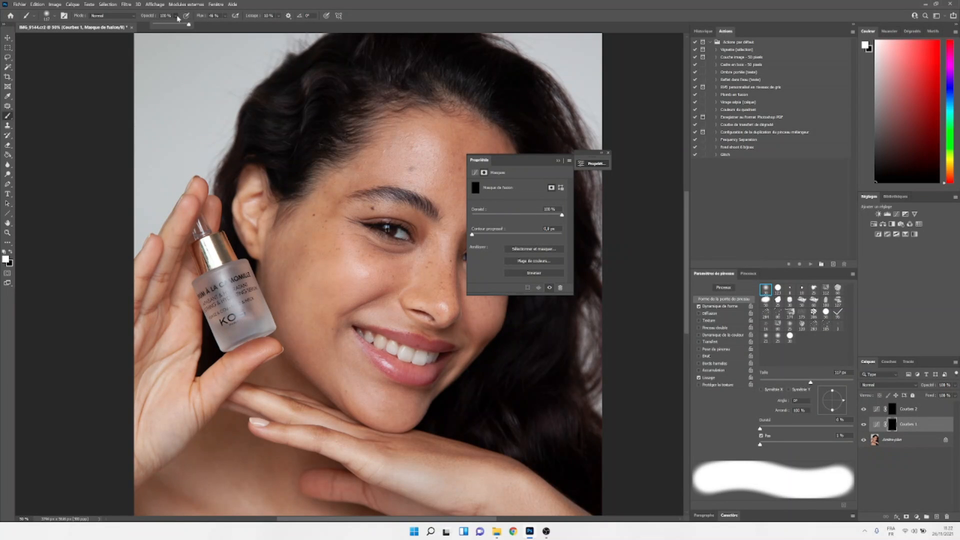
drag(165, 23, 159, 28)
click(224, 15)
drag(232, 24, 225, 26)
mouse_move(335, 232)
mouse_down()
mouse_move(385, 240)
mouse_move(329, 215)
mouse_up()
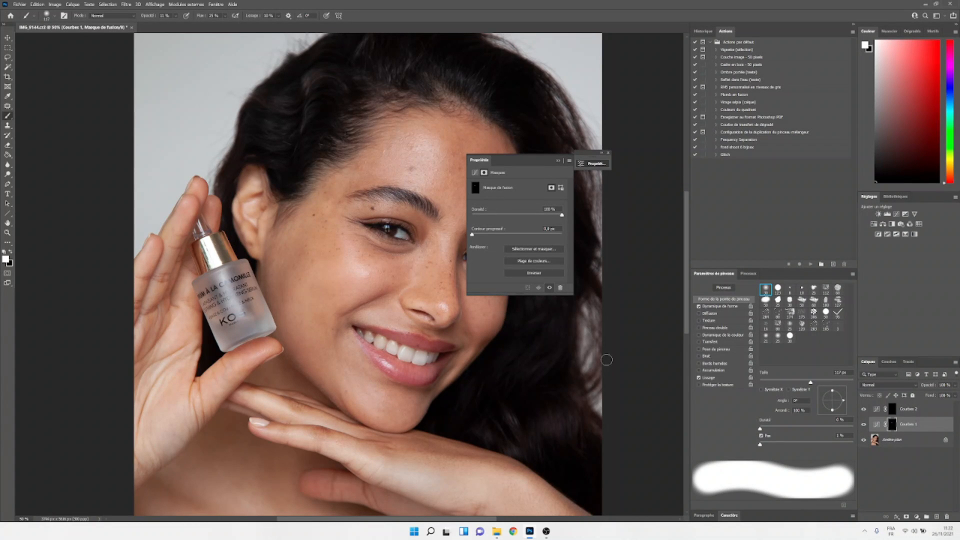
click(863, 424)
click(863, 424)
click(863, 424)
click(702, 31)
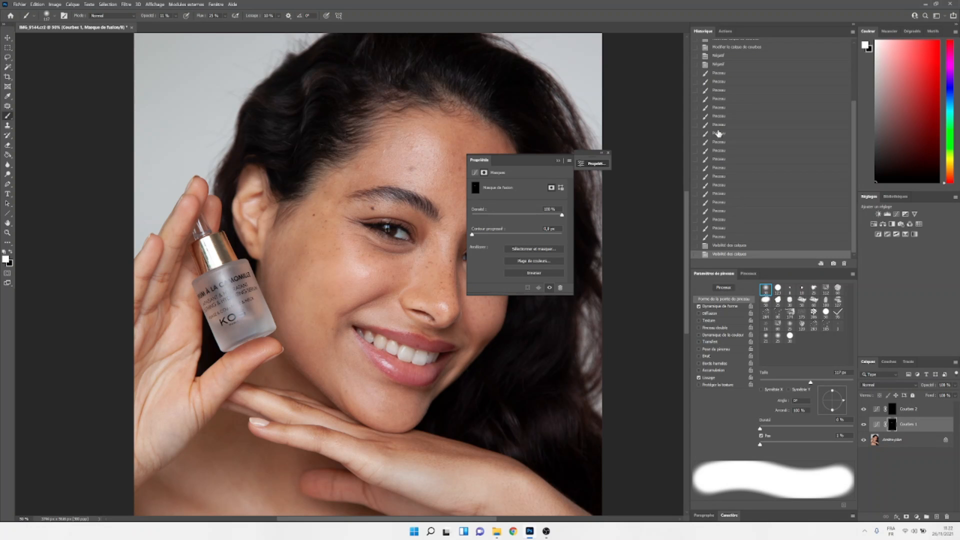
click(729, 65)
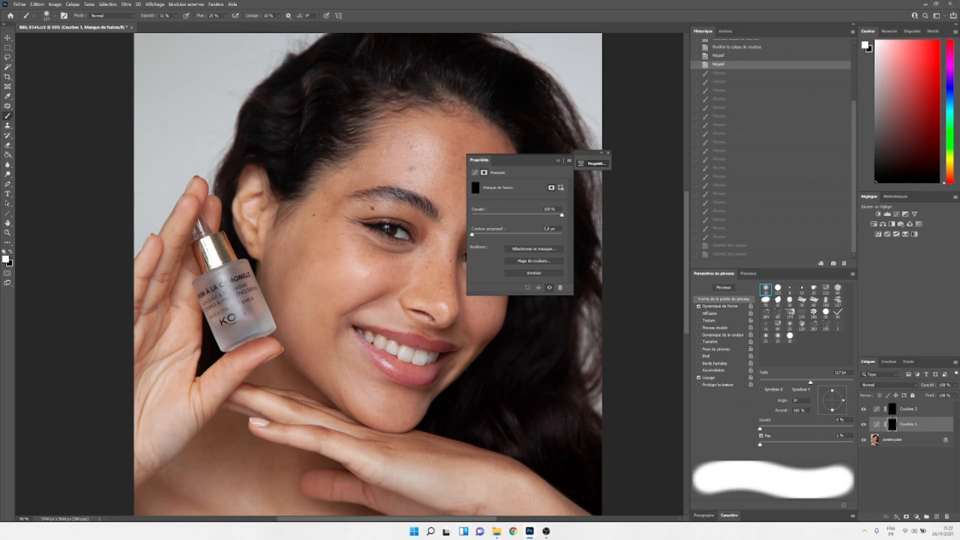
Move the floating mask properties off the face and reduce the brush size to about 48 px.
mouse_move(523, 161)
mouse_down()
mouse_move(636, 214)
mouse_move(651, 207)
mouse_up()
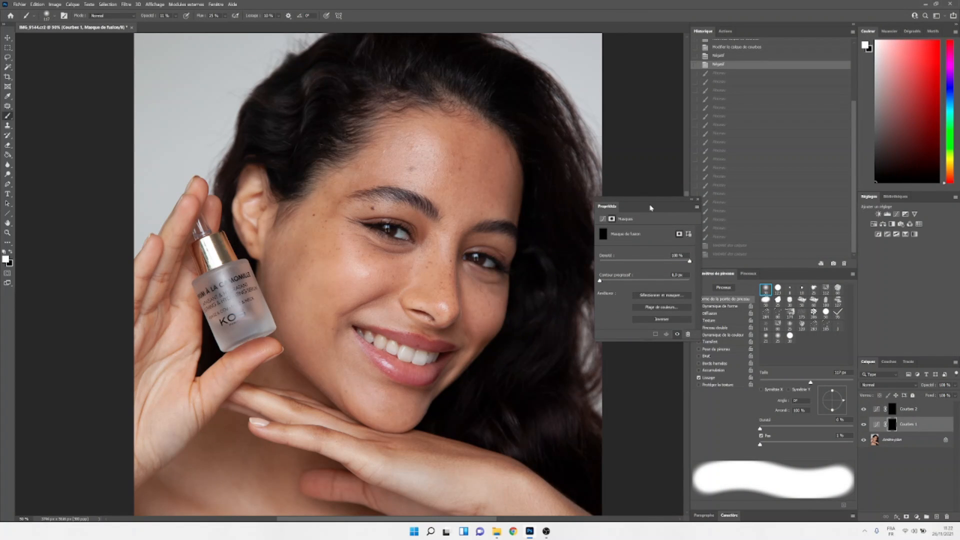
key(ctrl+plus)
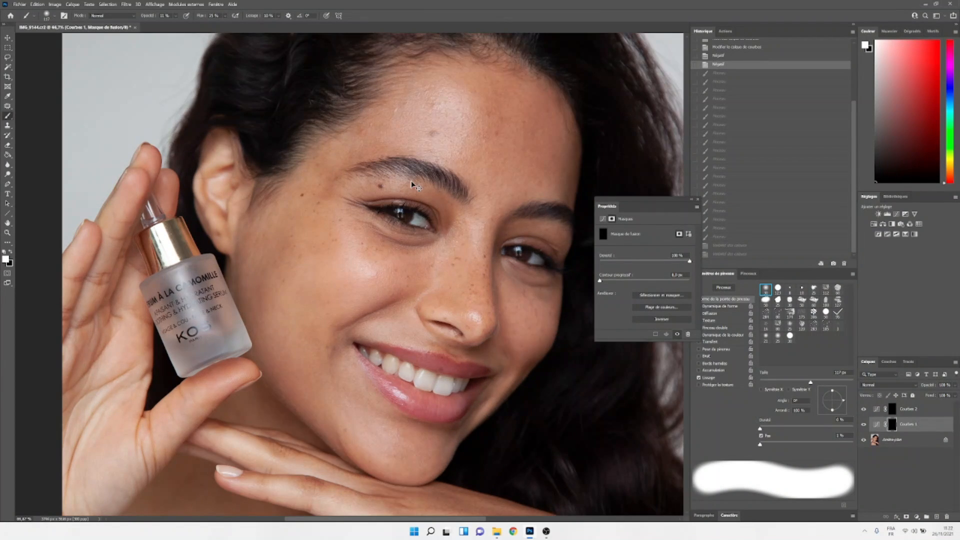
key(ctrl+plus)
key(ctrl+plus)
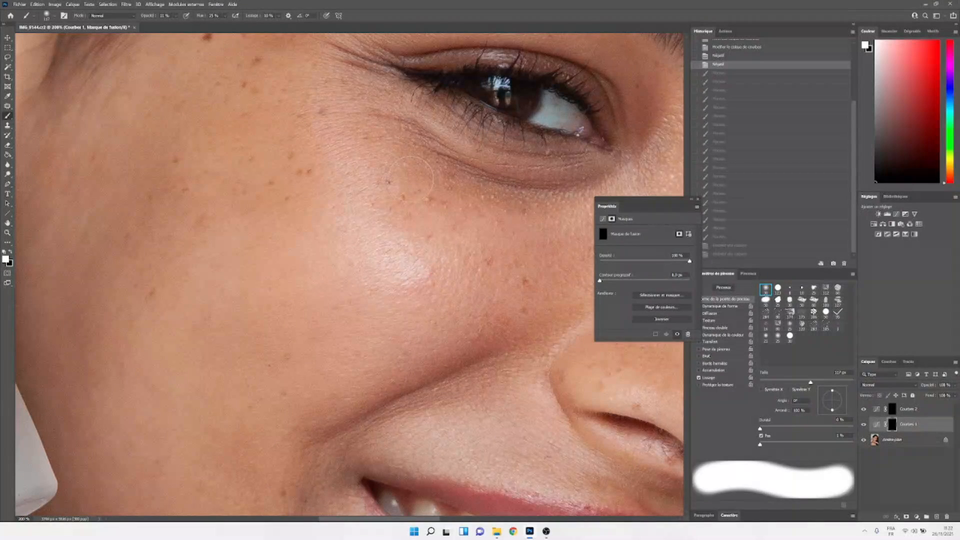
key(ctrl+minus)
drag(254, 200, 252, 196)
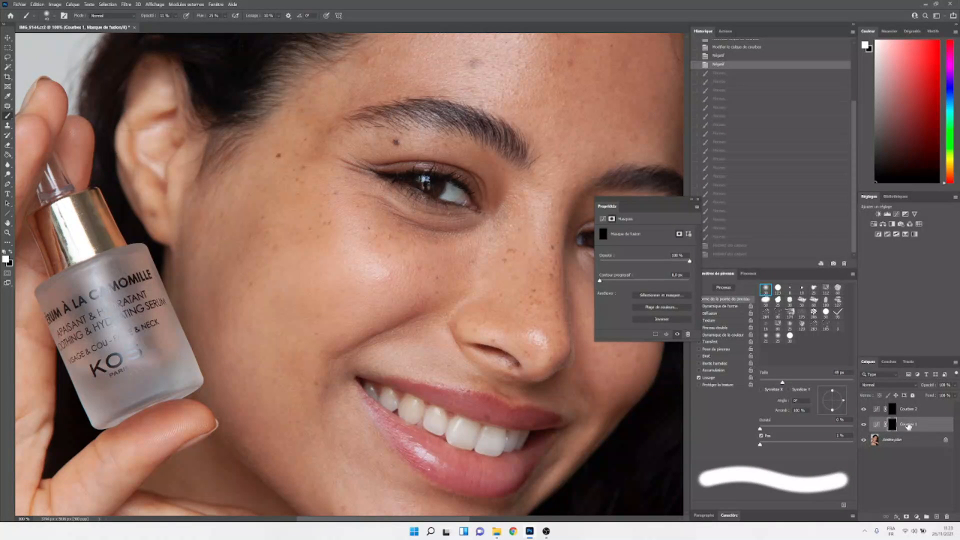
Rename the brightening Curves layer "lumière +" and the darkening Curves layer "lumière -".
double_click(908, 424)
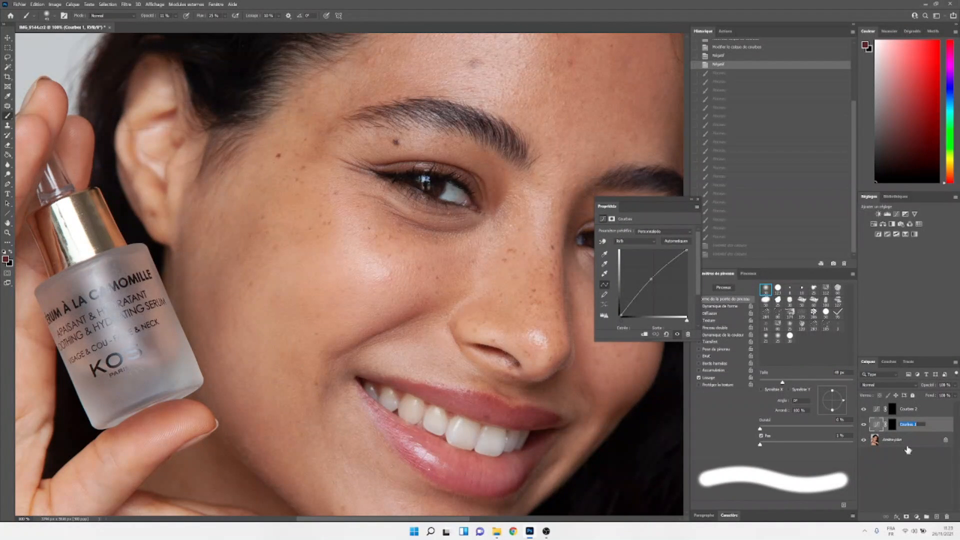
key(BackSpace)
double_click(908, 409)
text(lumière -)
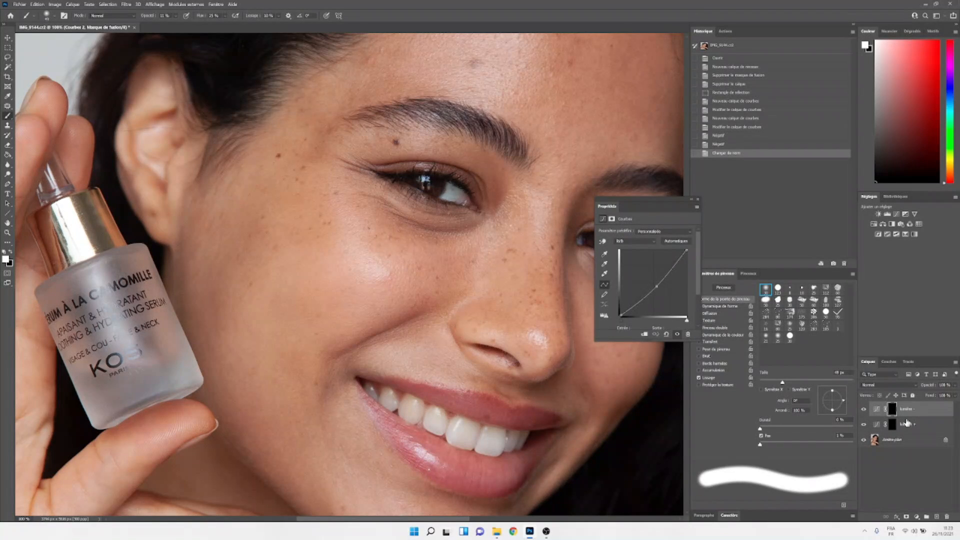
key(Return)
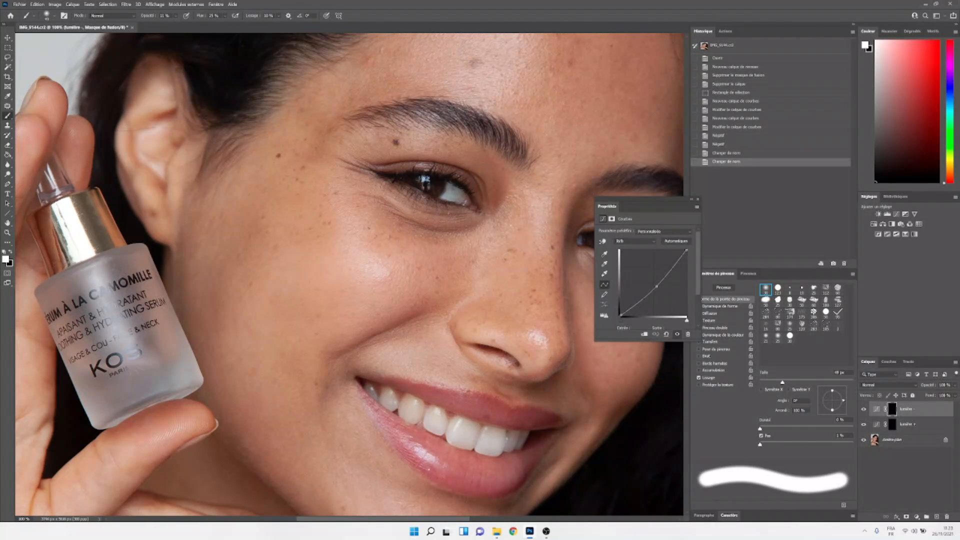
Paint white with a small soft brush on the "lumière +" mask to lighten the dark patches on the forehead.
click(891, 424)
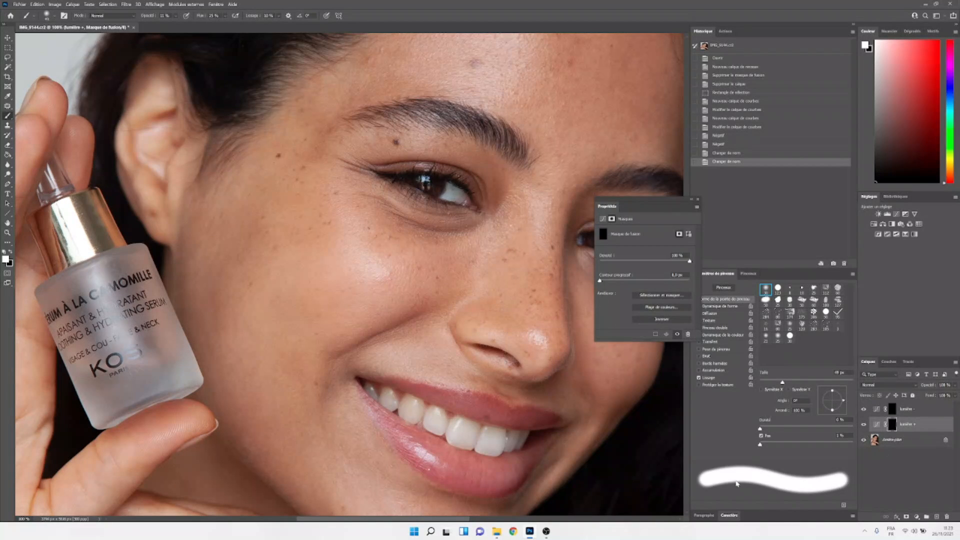
drag(498, 251, 457, 274)
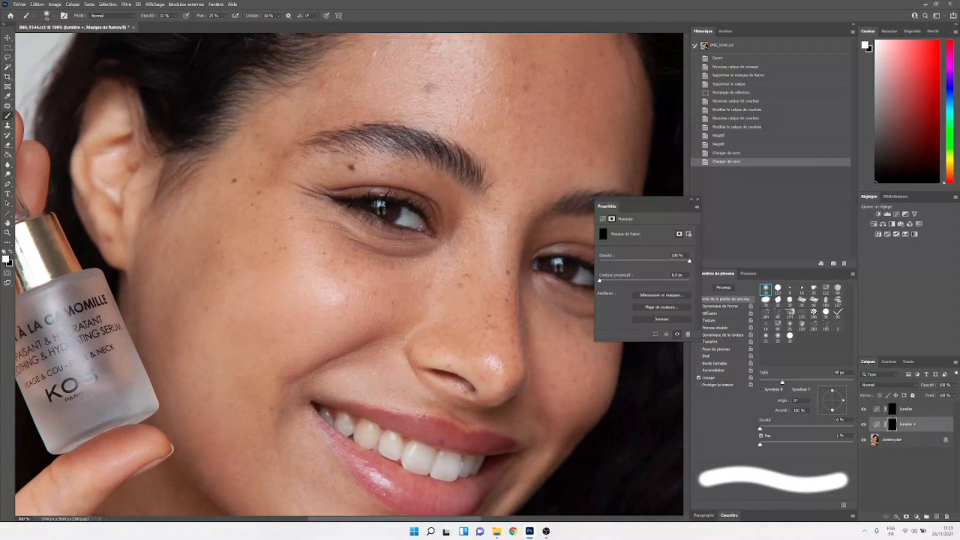
drag(525, 79, 498, 150)
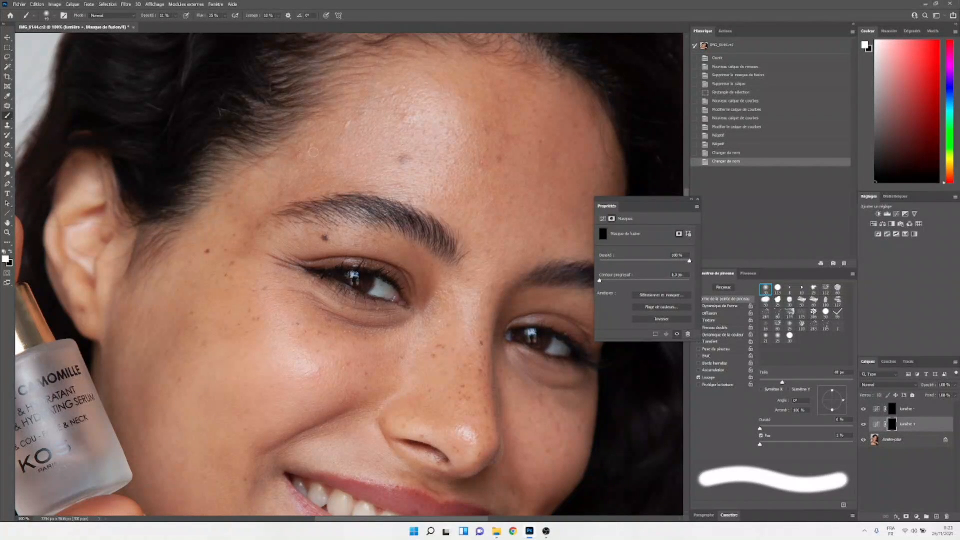
drag(419, 134, 408, 135)
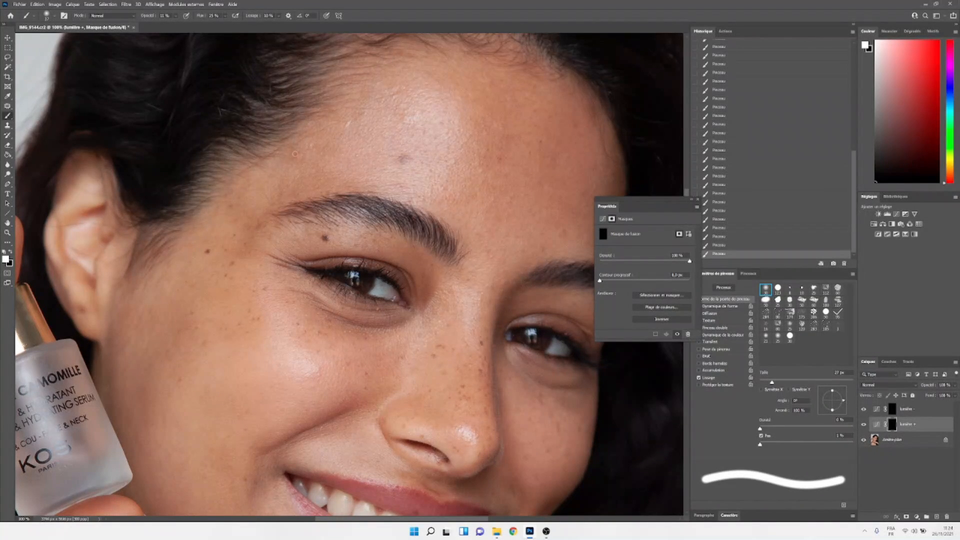
Continue painting on the "lumière +" mask over the darker patches of the cheek, adjusting the brush size to the details.
key(ctrl+minus)
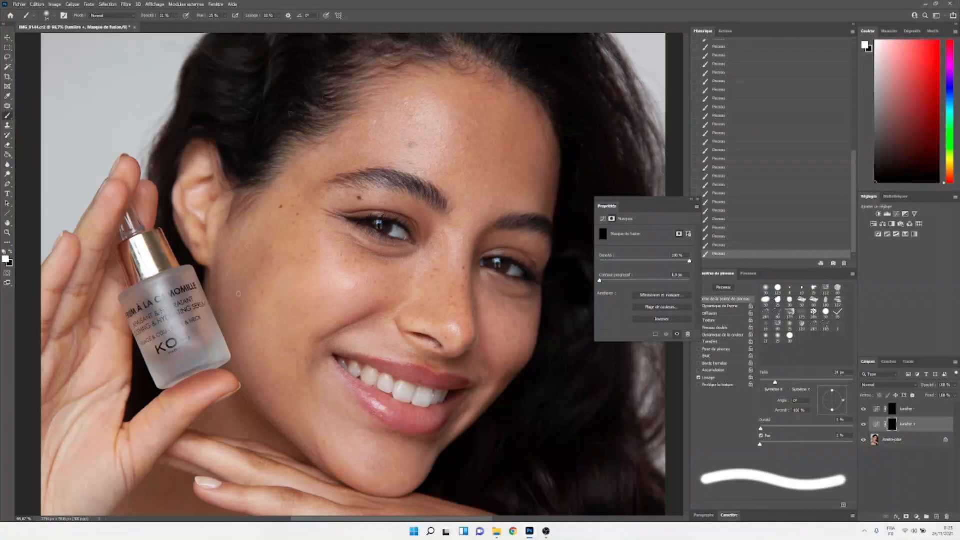
scroll(239, 293, up, 2)
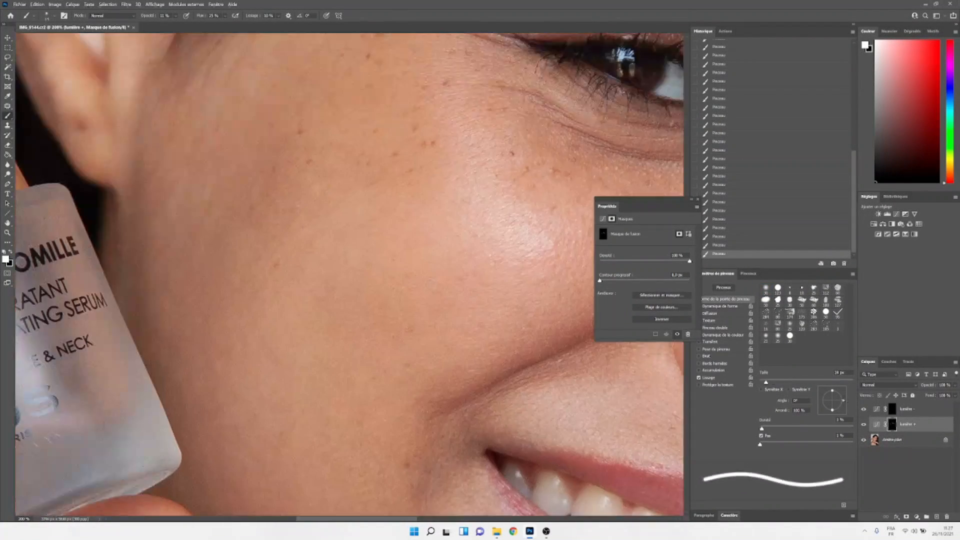
key(])
scroll(251, 234, down, 4)
scroll(252, 234, up, 2)
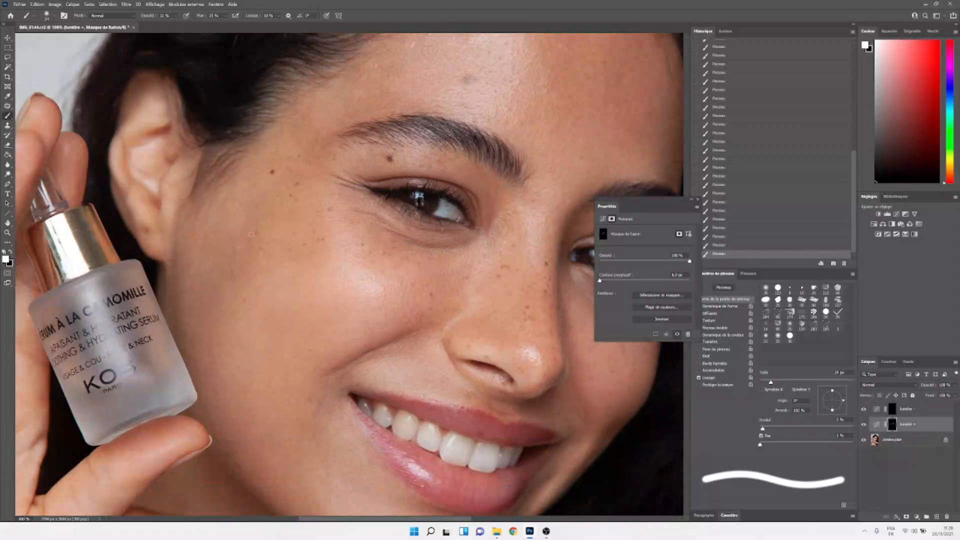
Enlarge the brush to about 48 px and lighten the uneven dark patches on the chest through the "lumière +" mask.
scroll(251, 234, down, 10)
key(])
key(])
scroll(319, 368, down, 1)
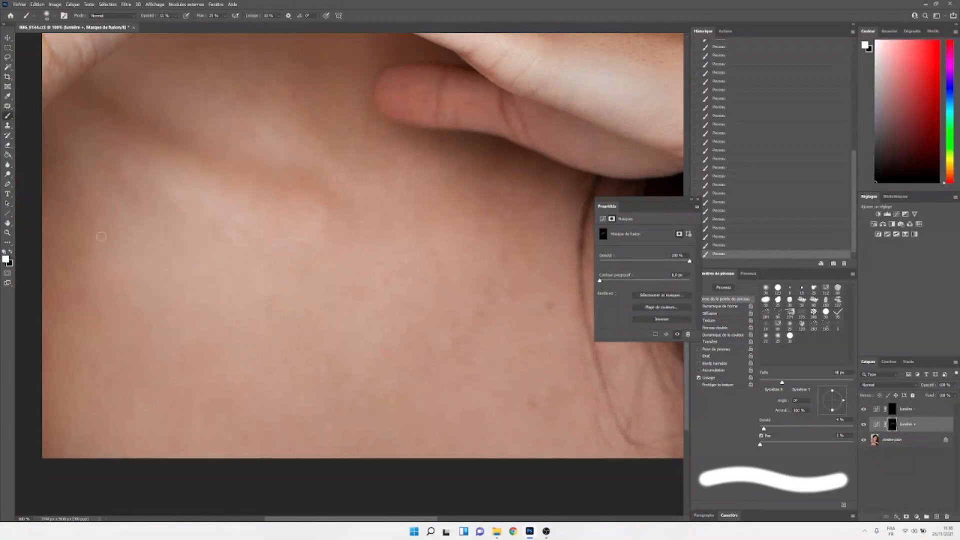
scroll(420, 412, down, 1)
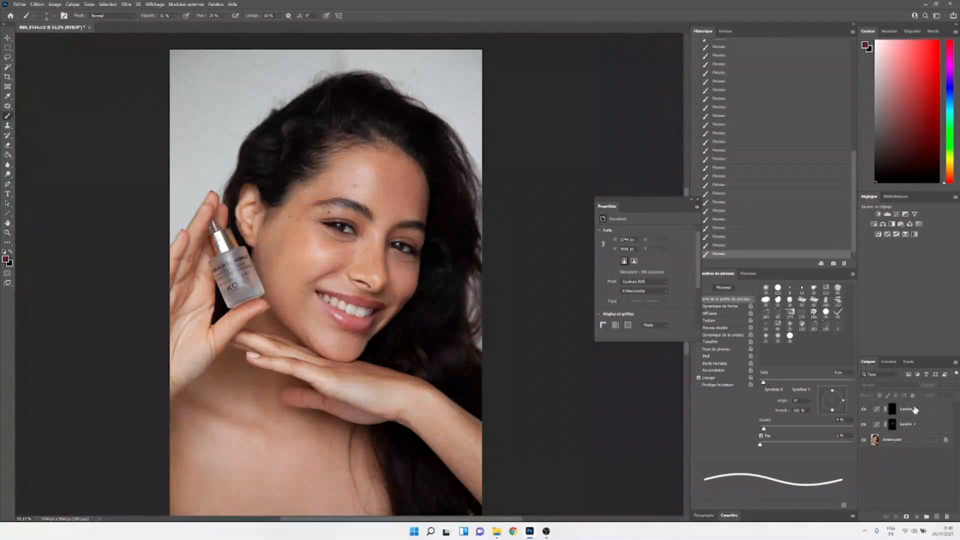
Group the "lumière -" and "lumière +" layers and name the group "dodgeburn".
click(915, 409)
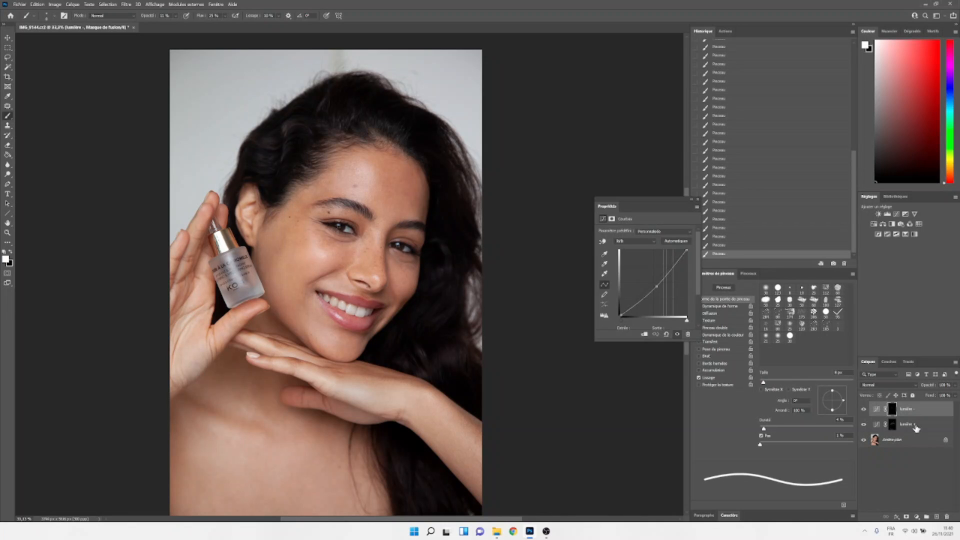
shift+click(915, 425)
key(ctrl+g)
double_click(890, 407)
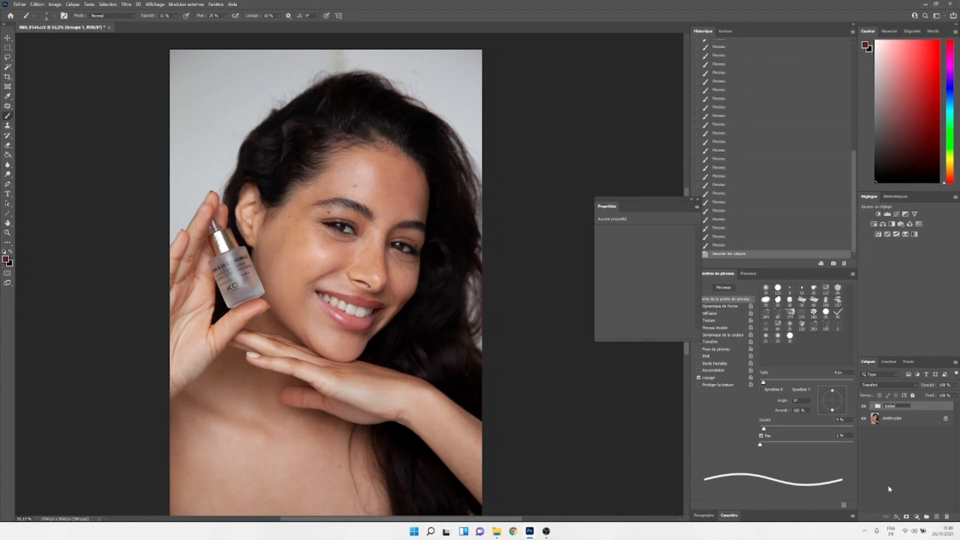
key(Return)
Compare the portrait with and without the "dodgeburn" group, including a closer view of the face, and expand the group.
click(863, 407)
click(864, 406)
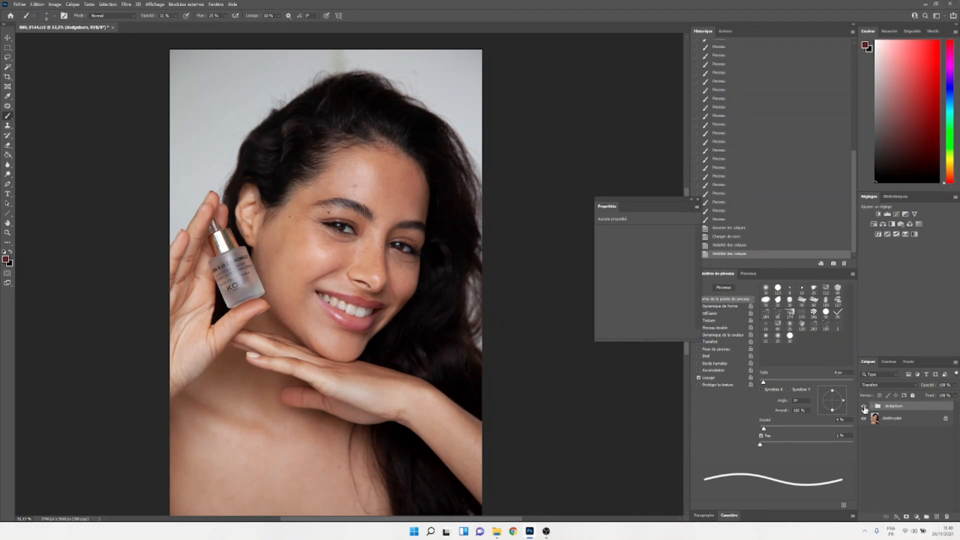
click(864, 407)
click(863, 407)
key(ctrl+plus)
drag(383, 353, 475, 300)
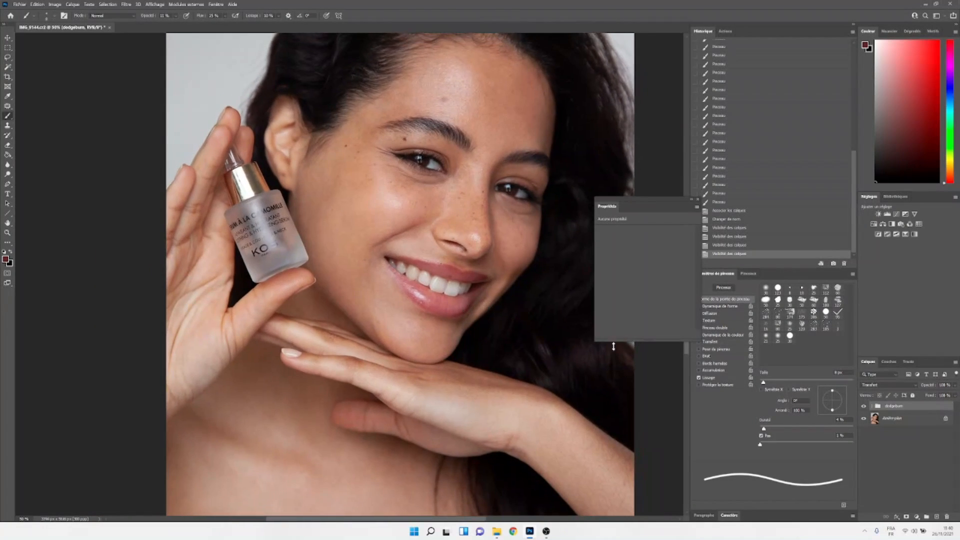
click(863, 407)
click(863, 406)
click(872, 406)
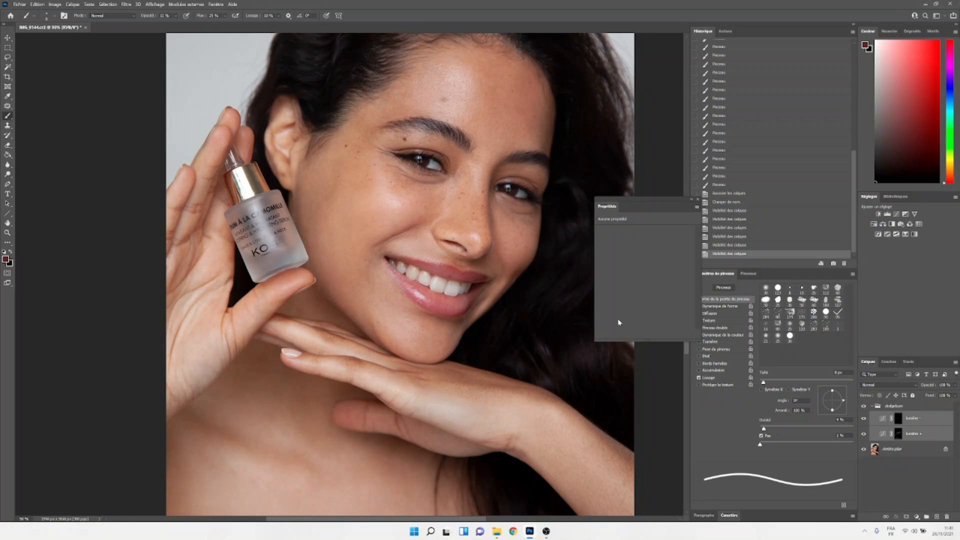
drag(507, 295, 480, 367)
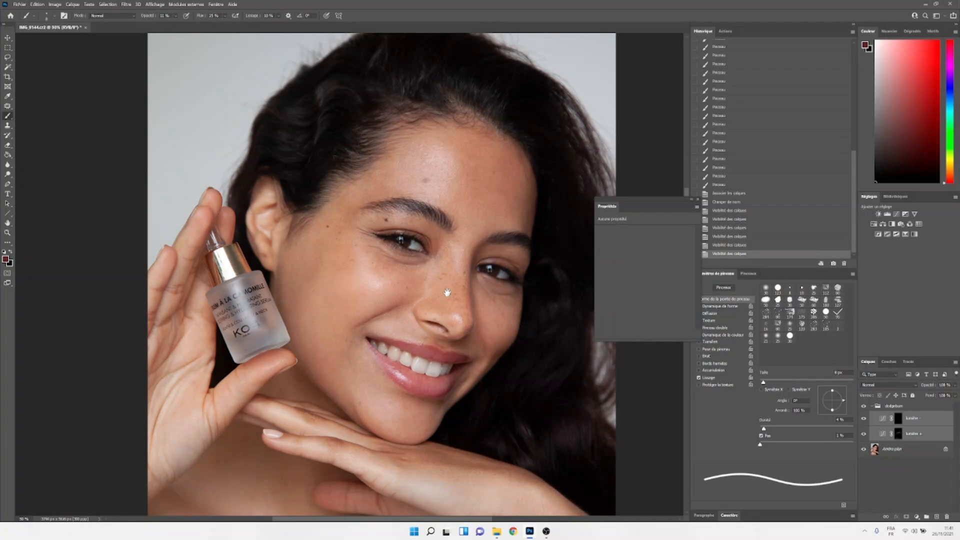
Collapse the "dodgeburn" group, stamp all visible layers onto a new layer, and duplicate that layer.
scroll(453, 227, down, 3)
drag(361, 276, 307, 244)
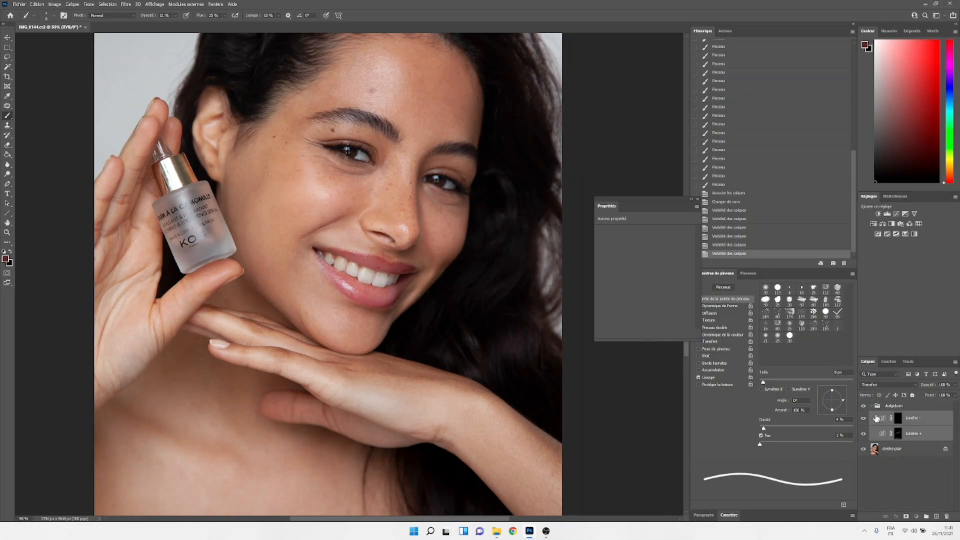
click(871, 407)
scroll(509, 317, up, 2)
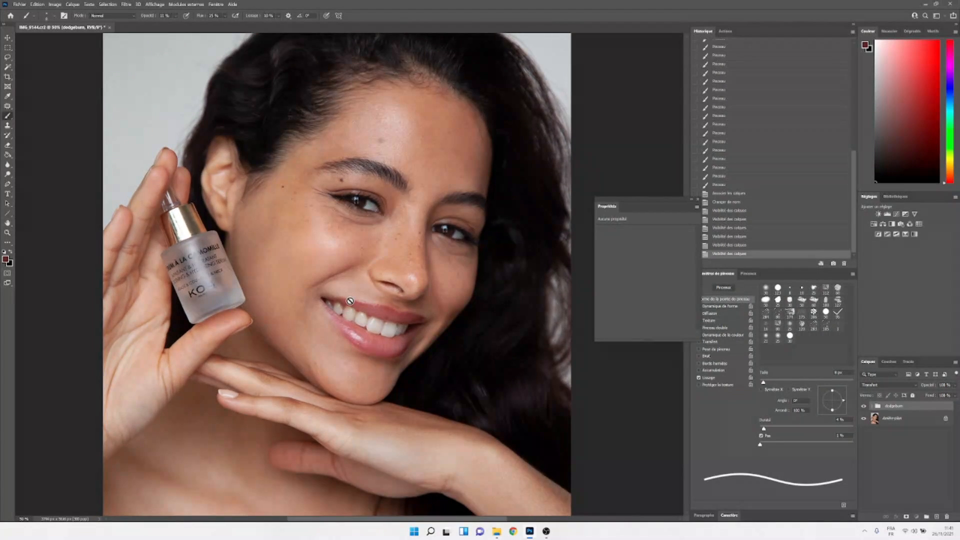
key(ctrl+minus)
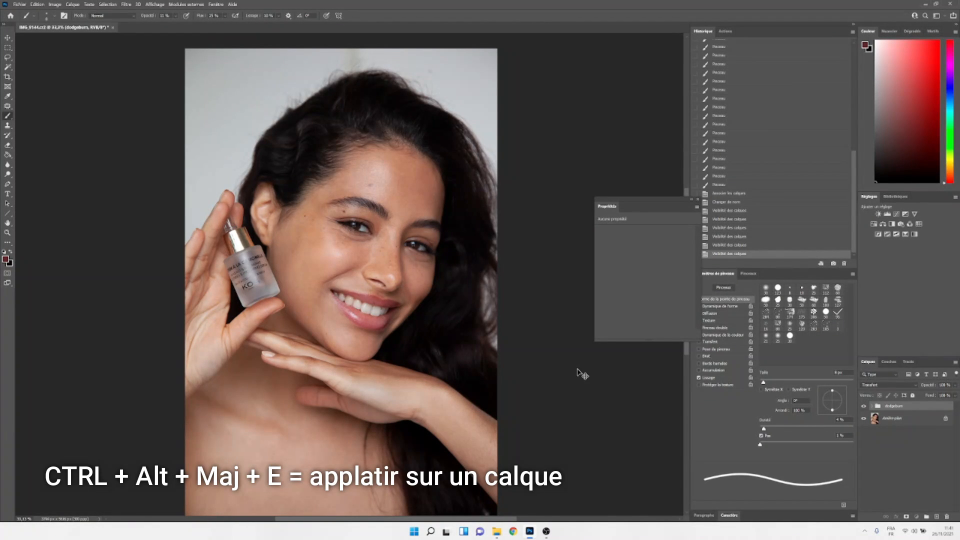
key(ctrl+alt+shift+e)
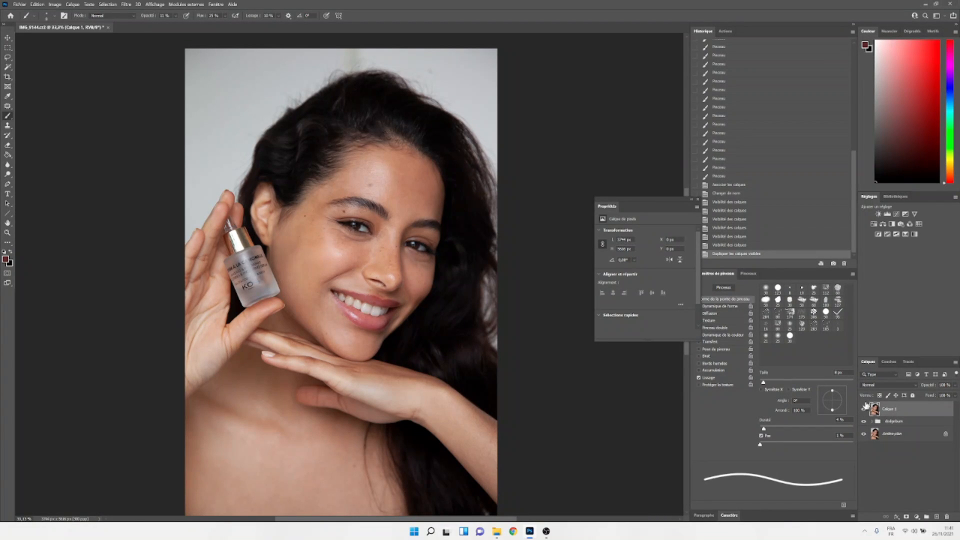
key(ctrl+j)
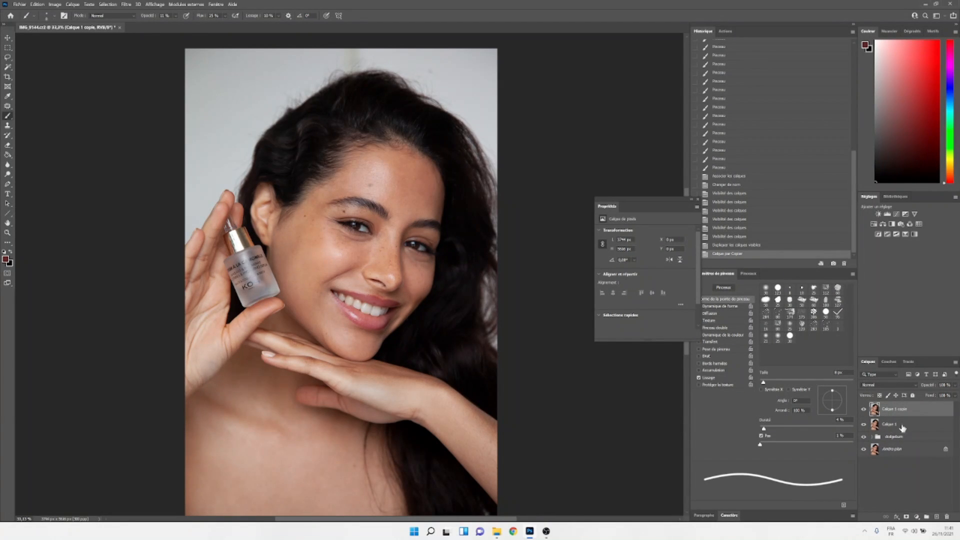
Select the "Calque 1" layer and hide the "Calque 1 copie" layer above it.
click(888, 426)
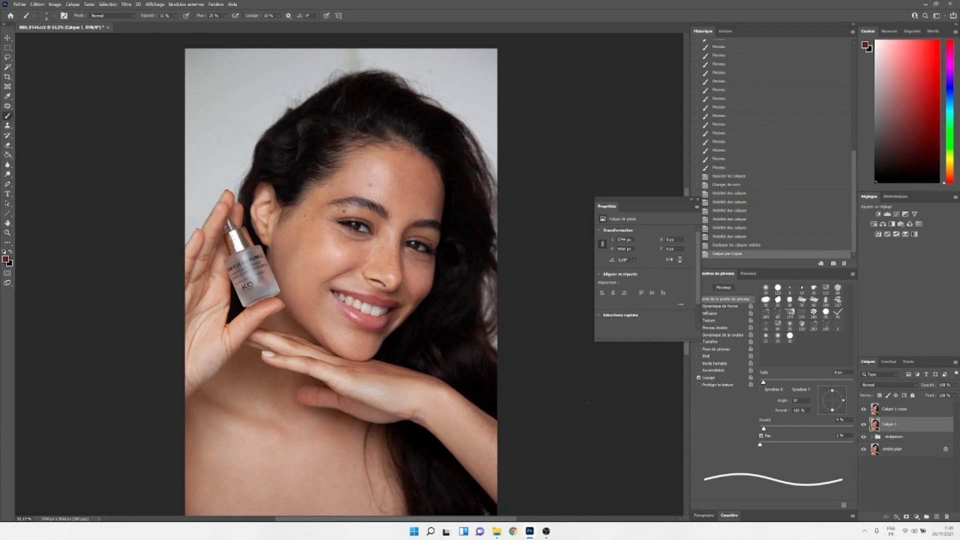
click(126, 5)
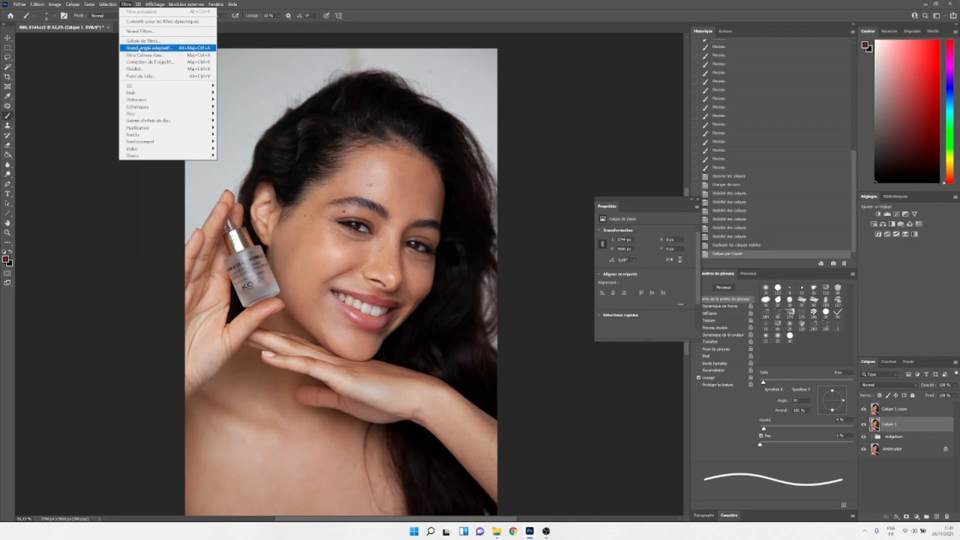
click(863, 409)
click(863, 409)
click(864, 410)
click(863, 409)
click(864, 409)
click(863, 409)
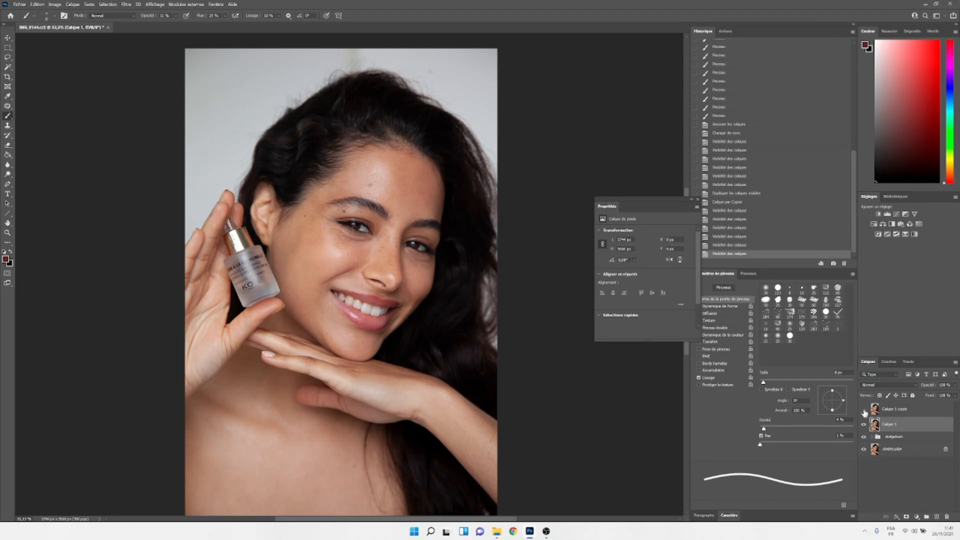
Apply a Gaussian Blur with a small radius to "Calque 1", checking the skin in the preview at 100%.
click(126, 4)
mouse_move(153, 114)
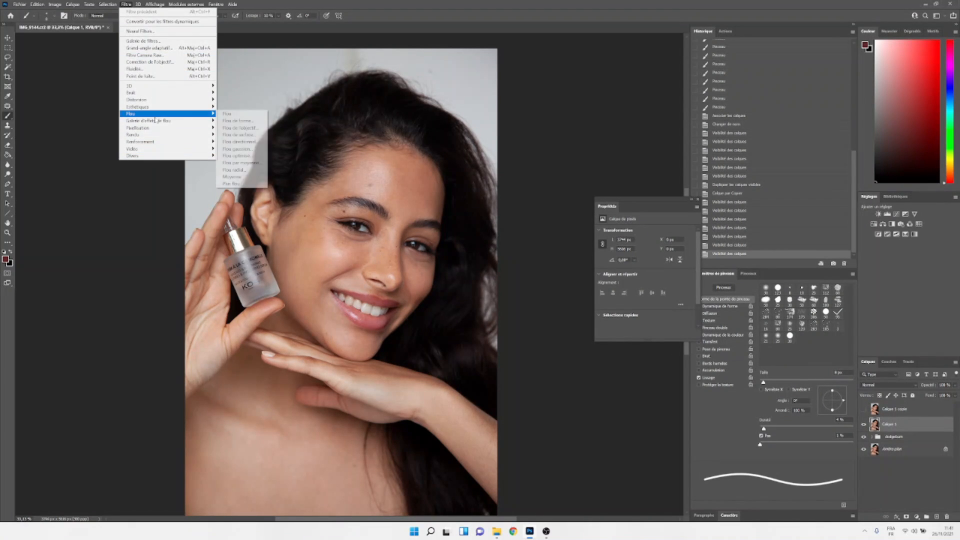
click(237, 148)
drag(721, 140, 691, 177)
click(685, 188)
click(685, 188)
click(684, 189)
click(685, 188)
click(685, 189)
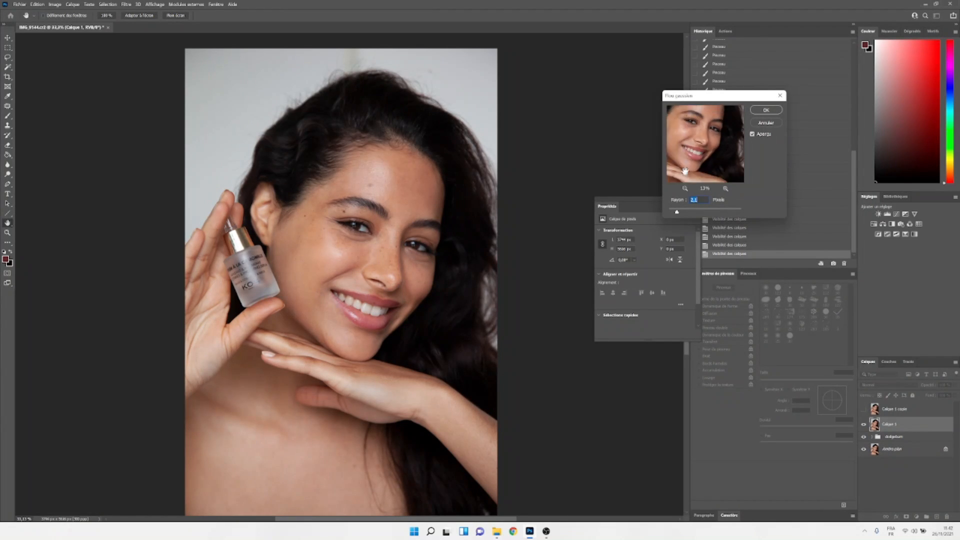
click(725, 188)
click(725, 188)
click(725, 189)
click(725, 188)
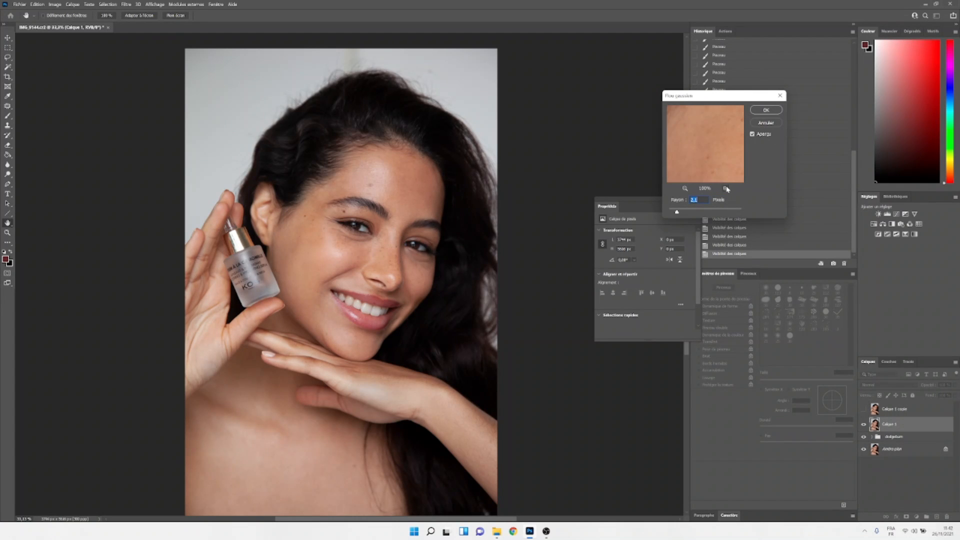
mouse_move(677, 212)
mouse_down()
mouse_move(665, 219)
mouse_move(677, 214)
mouse_up()
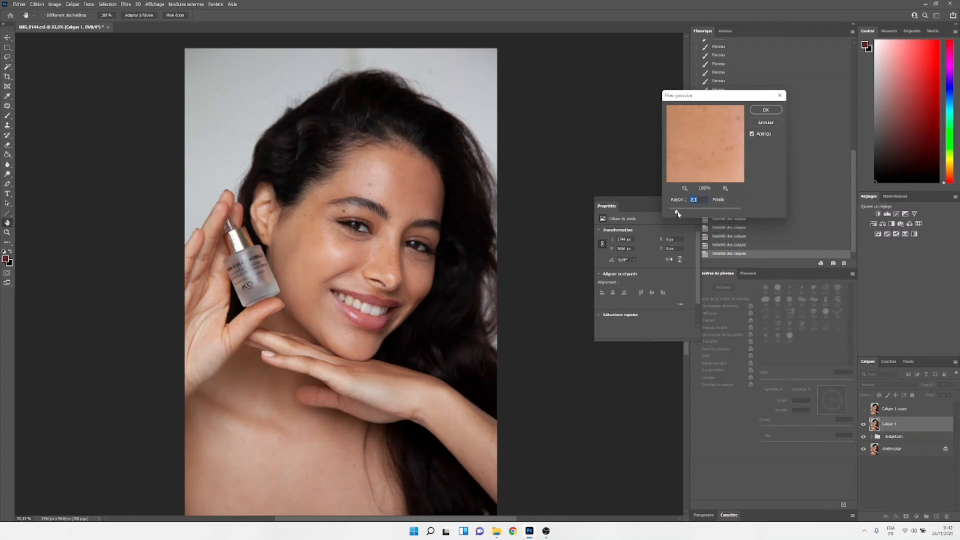
click(765, 110)
Show "Calque 1 copie" and use Apply Image on it with layer "Calque 1", operation Soustraction, opacity 100%, scale 2 and offset 128.
click(863, 409)
click(895, 408)
click(55, 4)
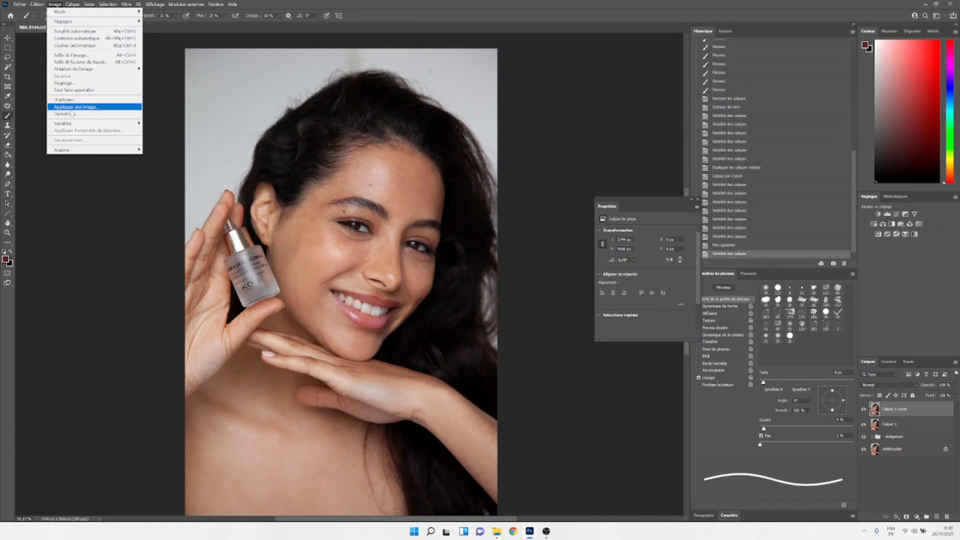
click(71, 107)
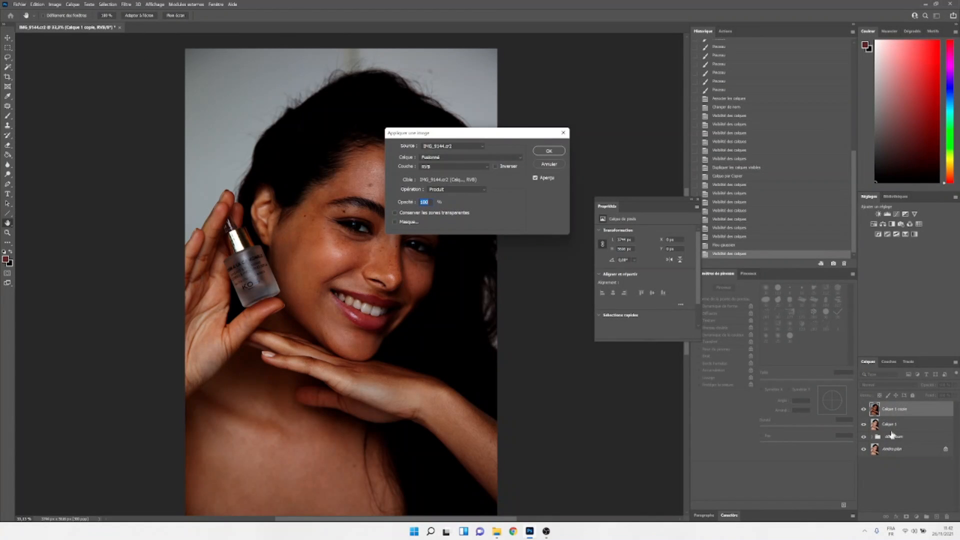
click(462, 158)
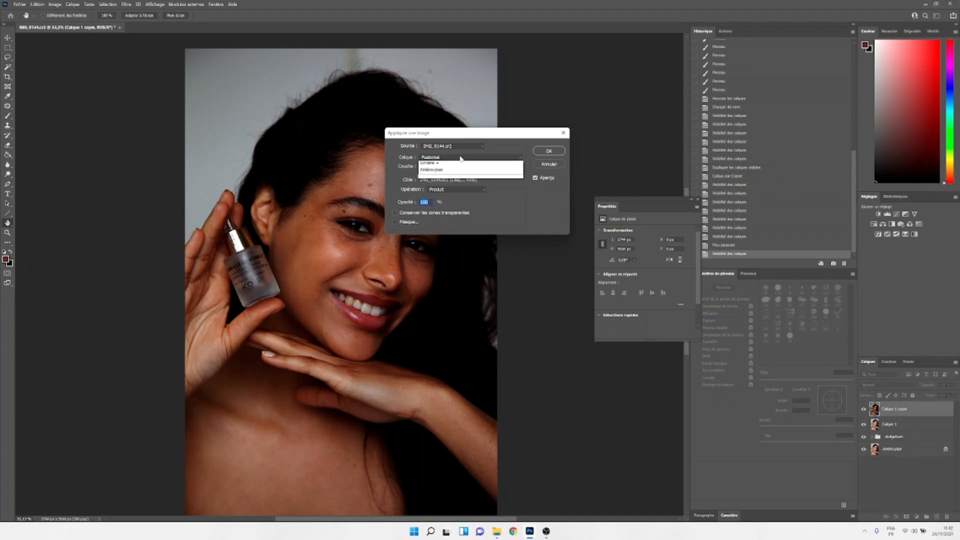
click(448, 187)
click(456, 190)
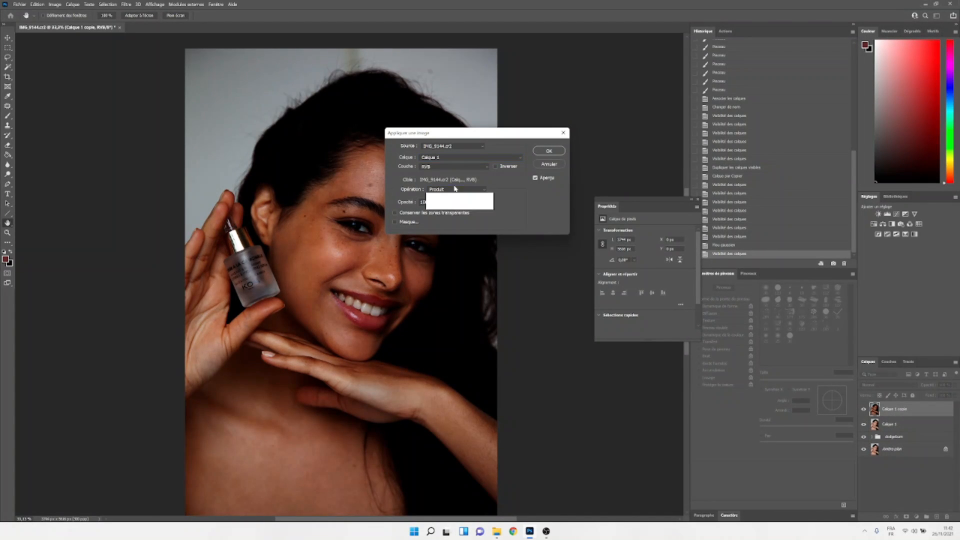
click(447, 346)
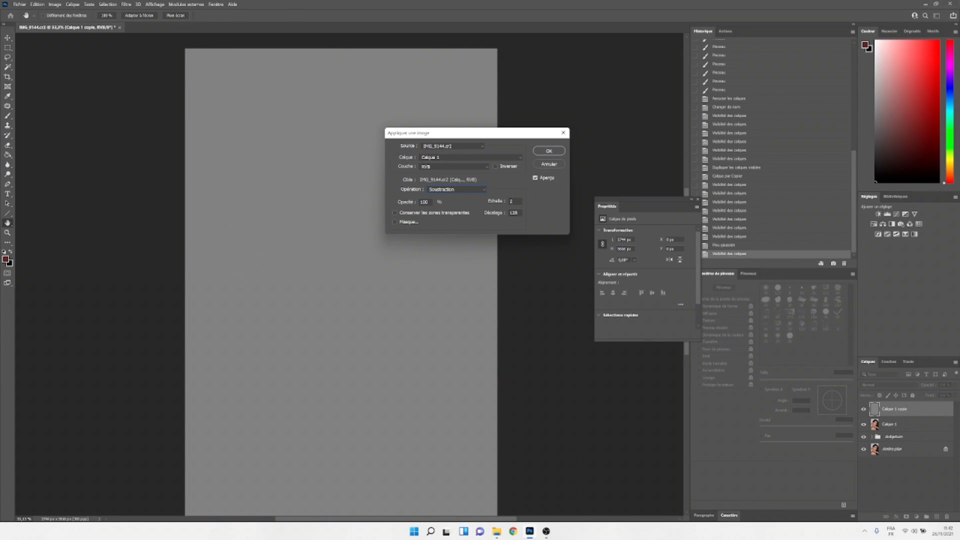
click(548, 151)
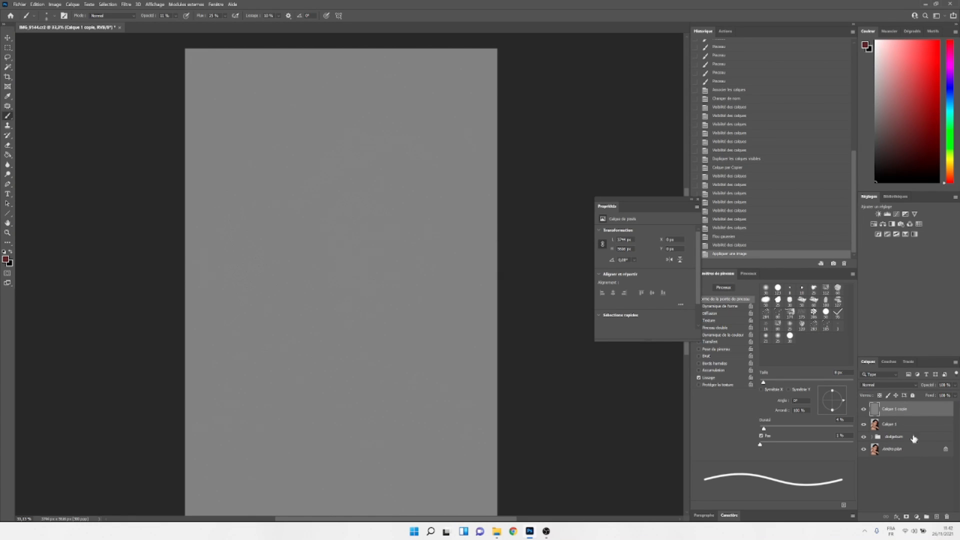
Set "Calque 1 copie" to the Lumière linéaire blend mode and group it with "Calque 1" as "separation de frequence".
click(887, 387)
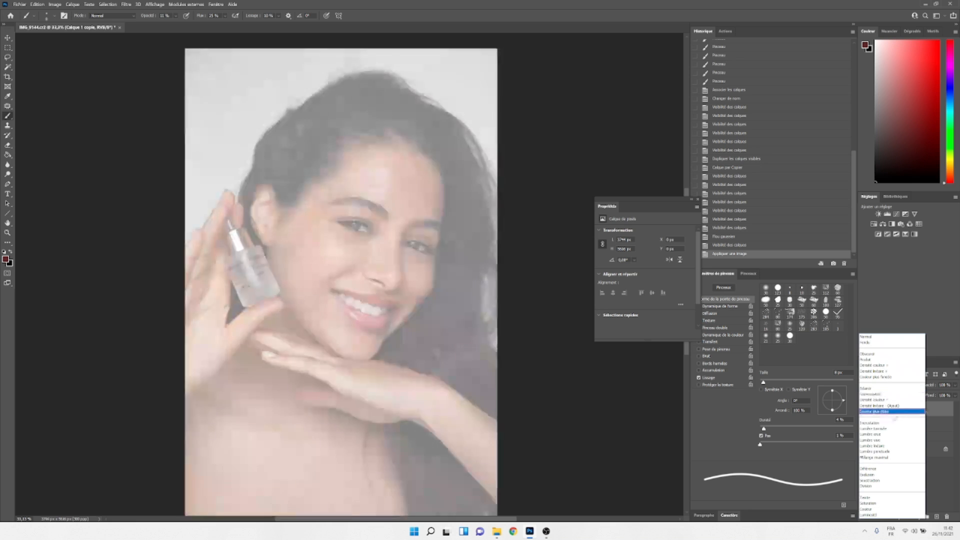
click(918, 427)
shift+click(920, 427)
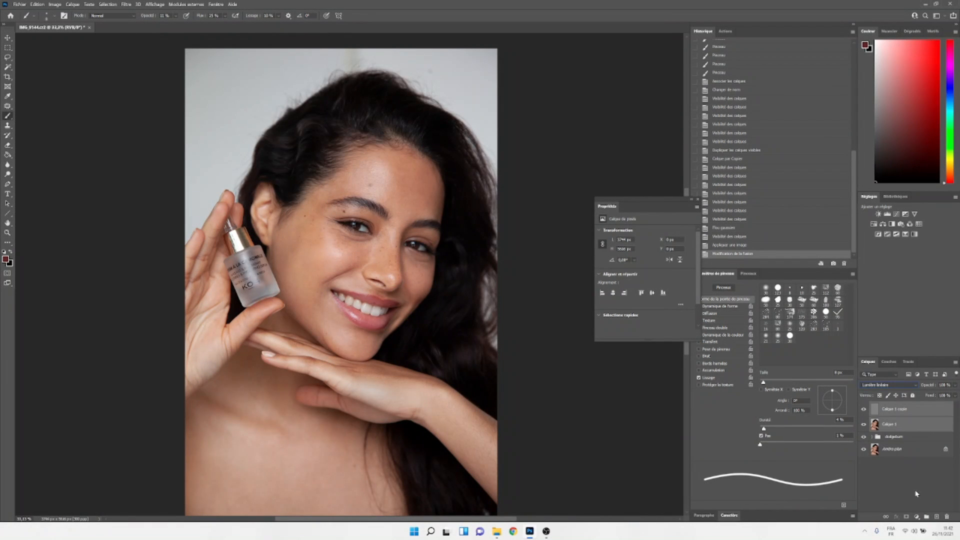
key(ctrl+g)
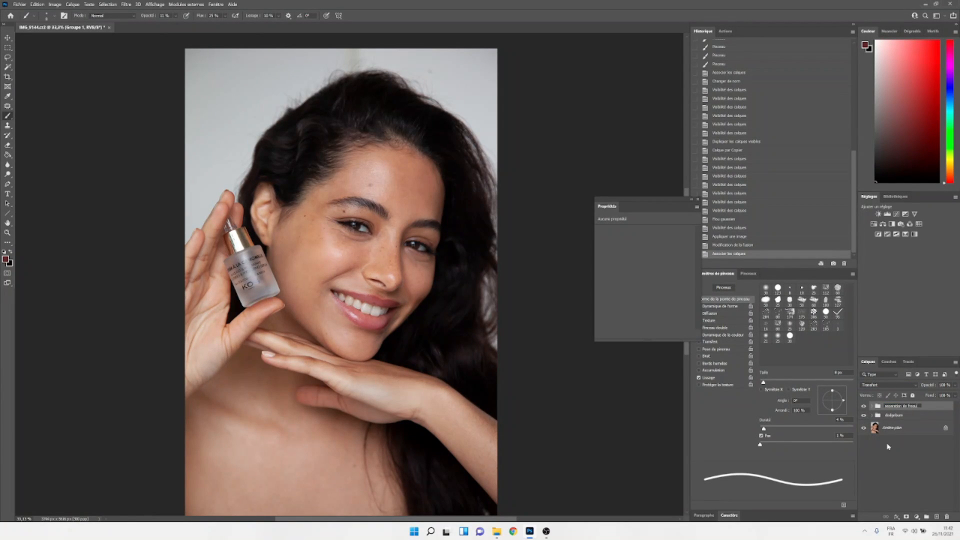
key(Return)
Expand the "separation de frequence" group and compare the portrait with and without it.
click(872, 406)
click(863, 406)
click(863, 406)
click(864, 407)
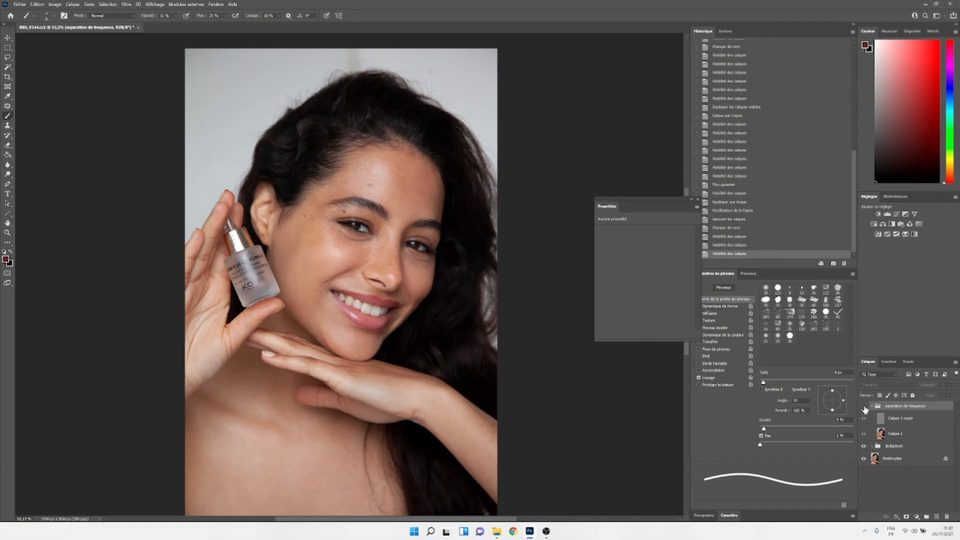
click(864, 407)
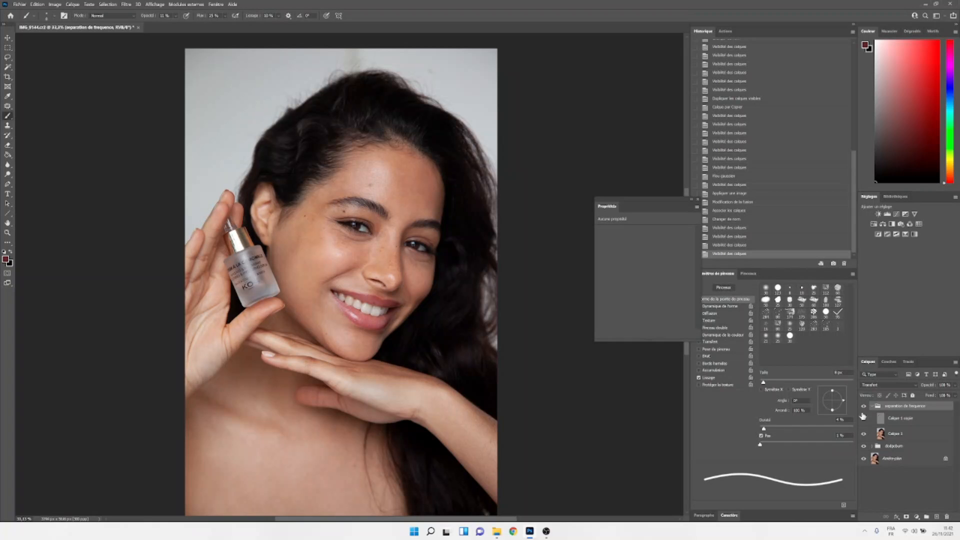
Rename the blurred layer "couleur" and the subtracted detail layer above it "texture".
key(ctrl+plus)
key(ctrl+plus)
drag(515, 326, 572, 326)
double_click(894, 434)
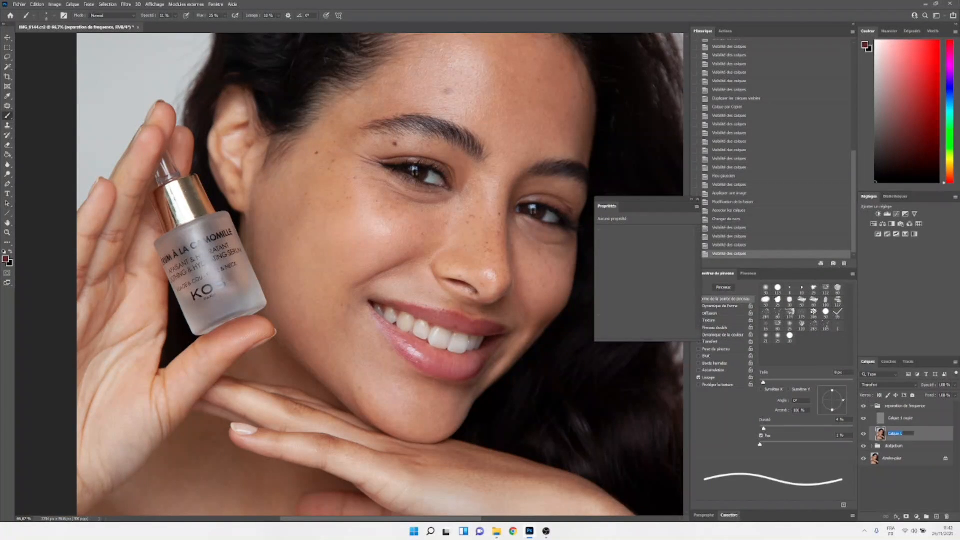
text(couleur)
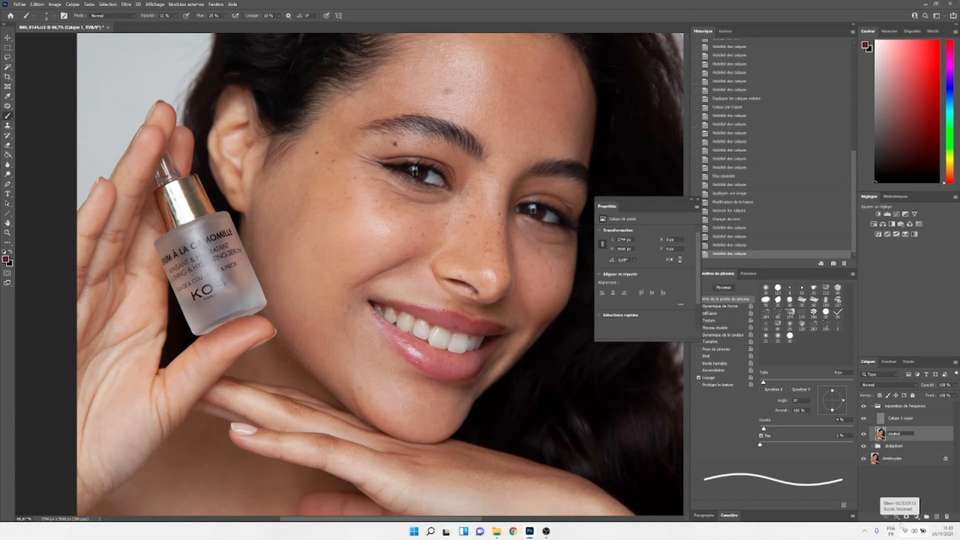
key(shift+Tab)
text(texture)
key(Return)
Heal small skin blemishes on the cheek of the "couleur" layer with the Healing Brush (Outil Correcteur).
click(900, 433)
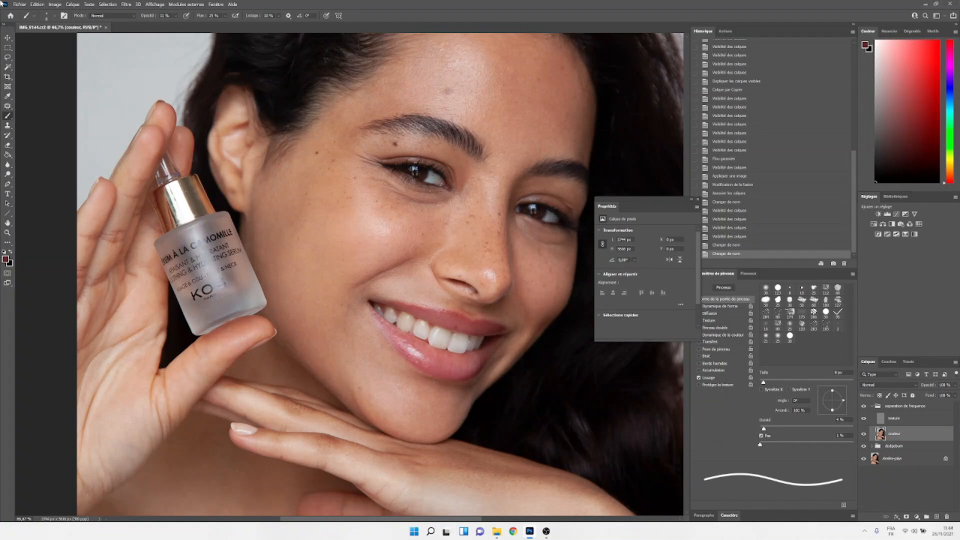
click(7, 107)
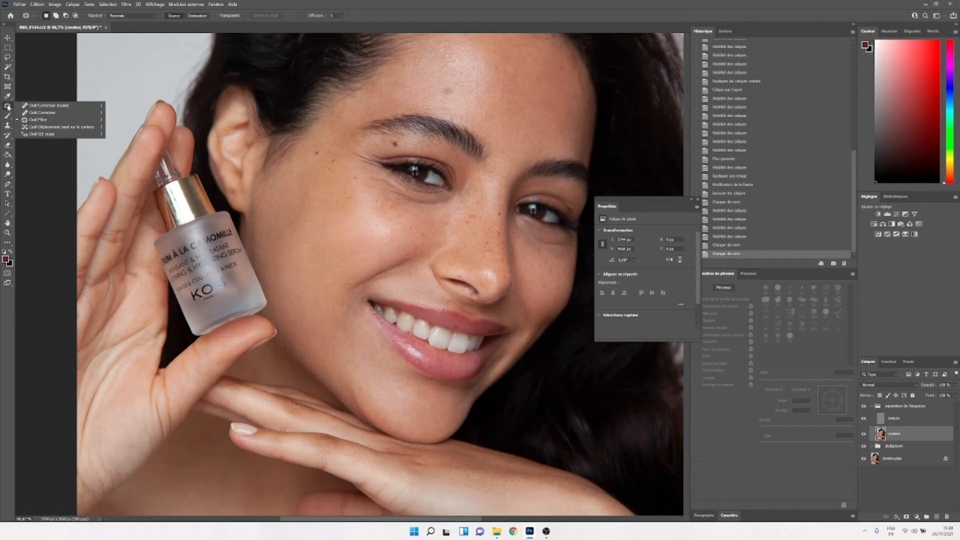
click(34, 106)
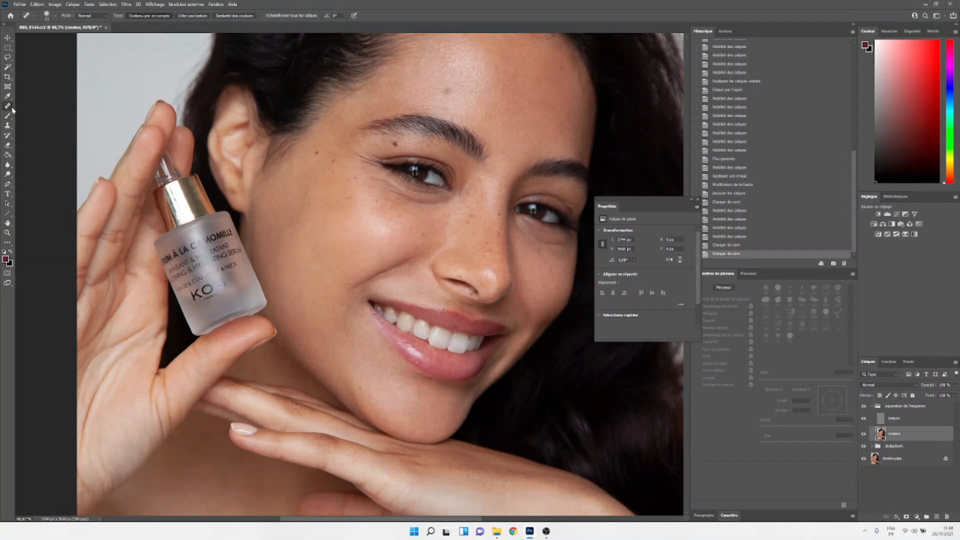
click(12, 106)
click(40, 114)
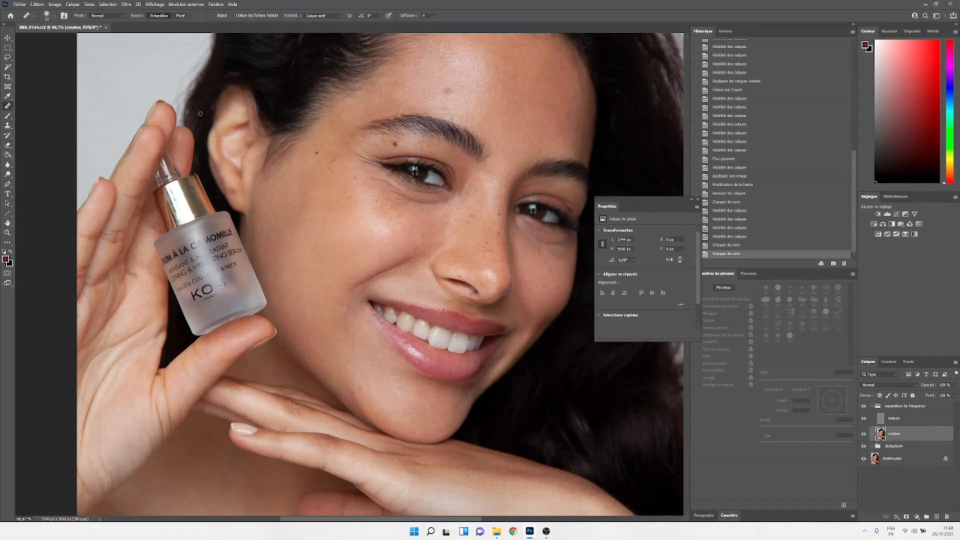
key(ctrl+plus)
key(ctrl+plus)
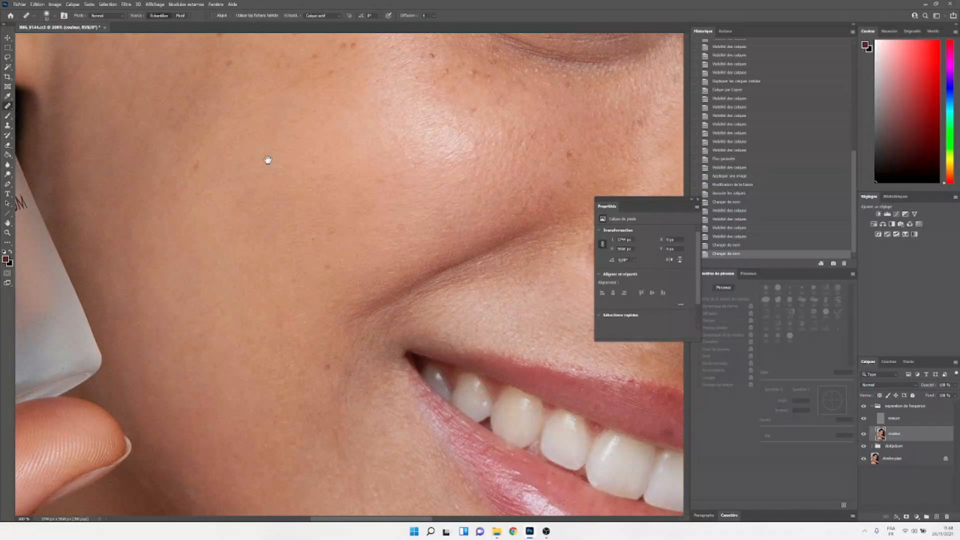
drag(268, 159, 302, 219)
key(ctrl+minus)
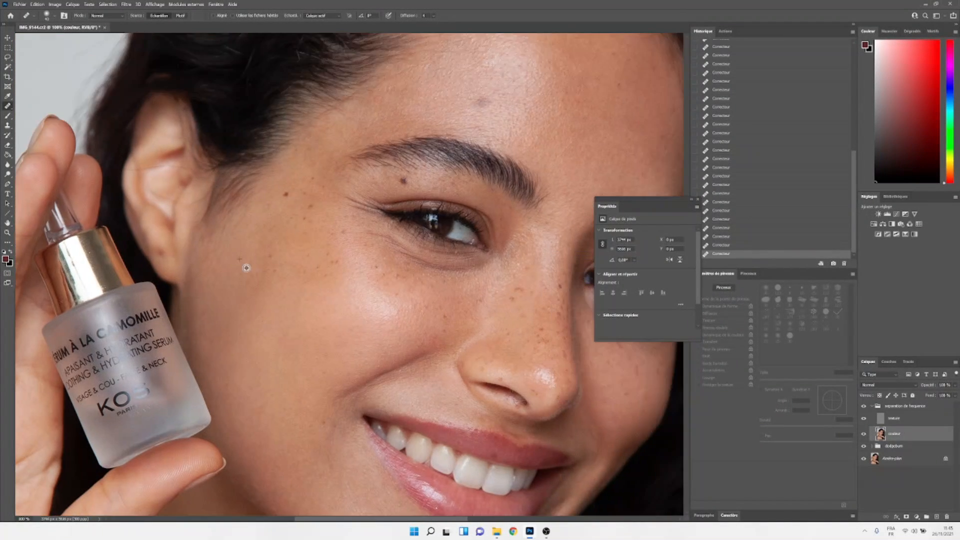
Continue healing uneven spots on the "couleur" layer across the forehead, around the eye and down the cheek.
drag(441, 89, 338, 184)
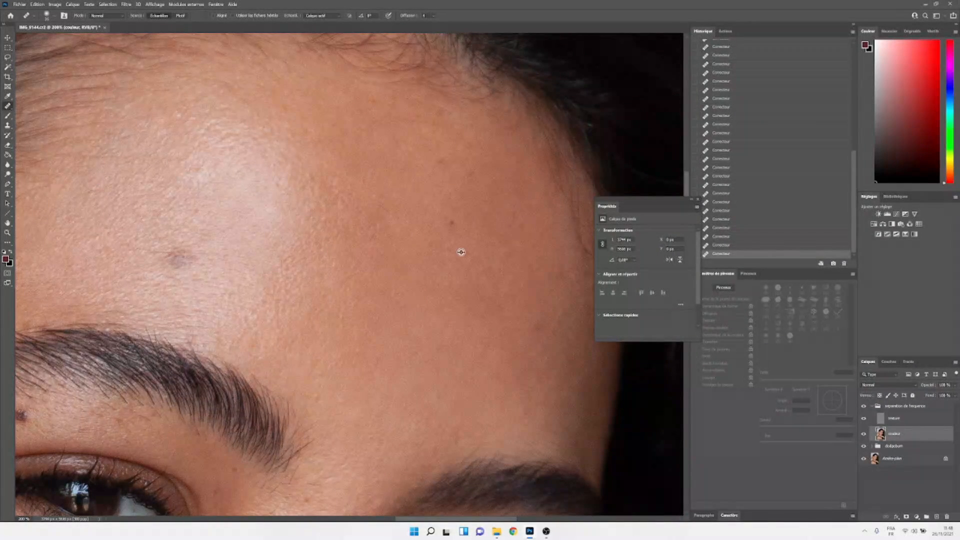
drag(491, 381, 437, 289)
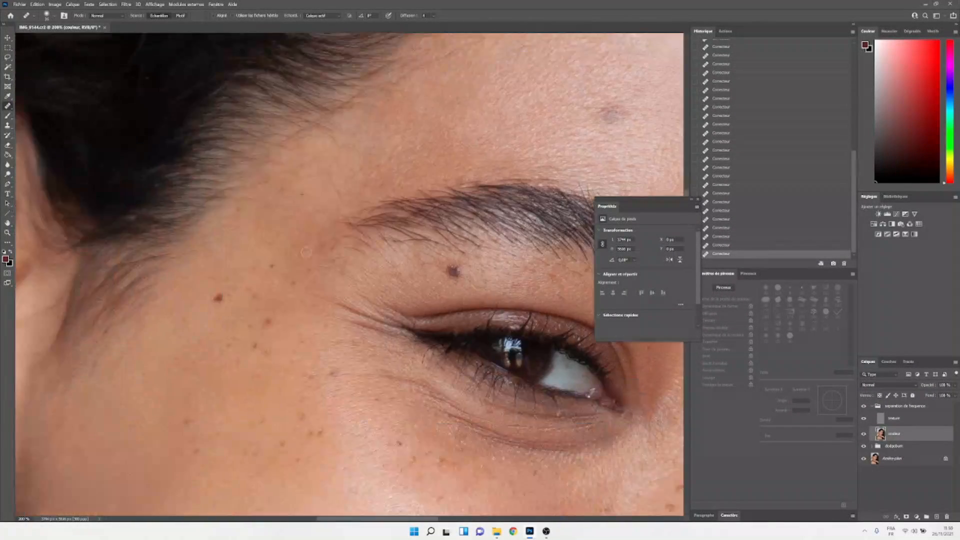
drag(306, 253, 373, 76)
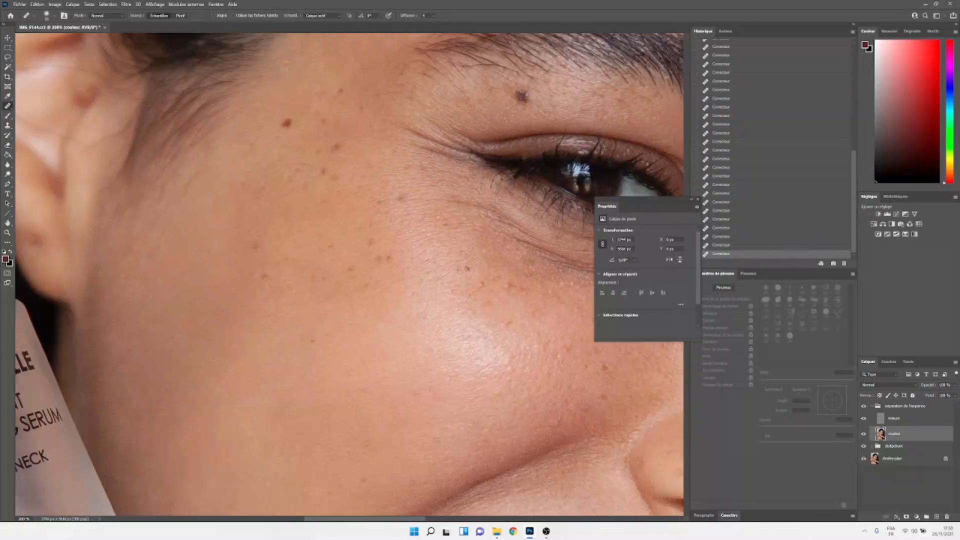
drag(340, 345, 348, 140)
drag(303, 350, 299, 282)
drag(300, 410, 272, 327)
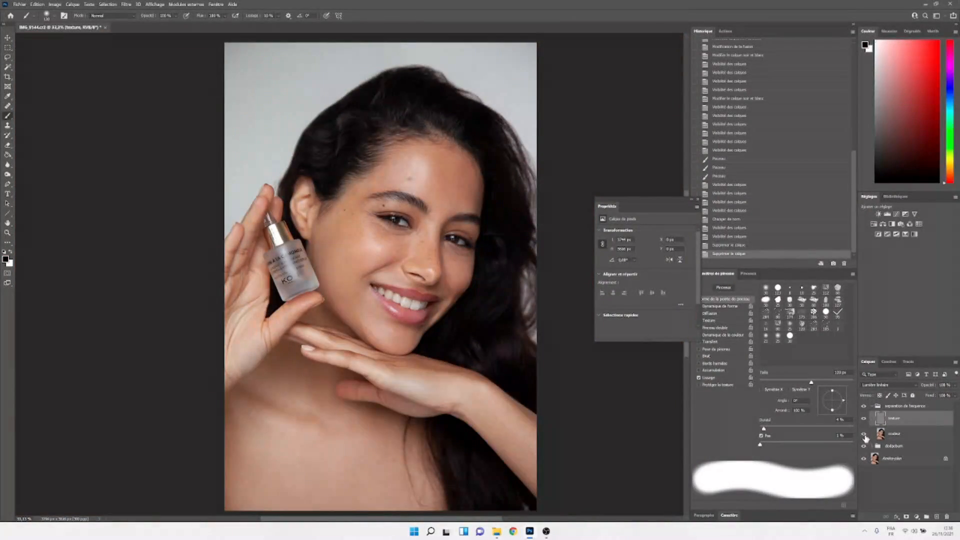
Compare the portrait with and without the "texture" layer and the whole frequency separation group, with "couleur" selected.
click(863, 418)
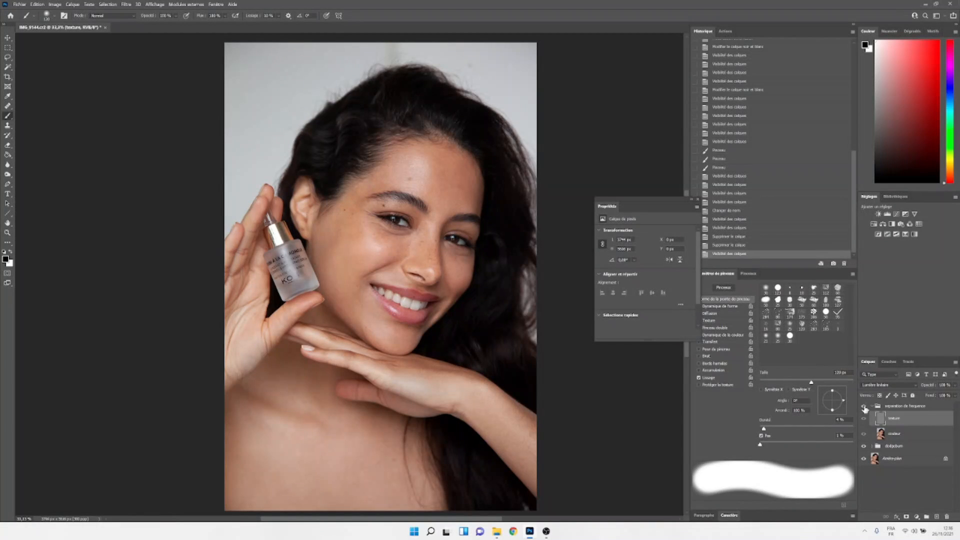
click(863, 417)
click(888, 431)
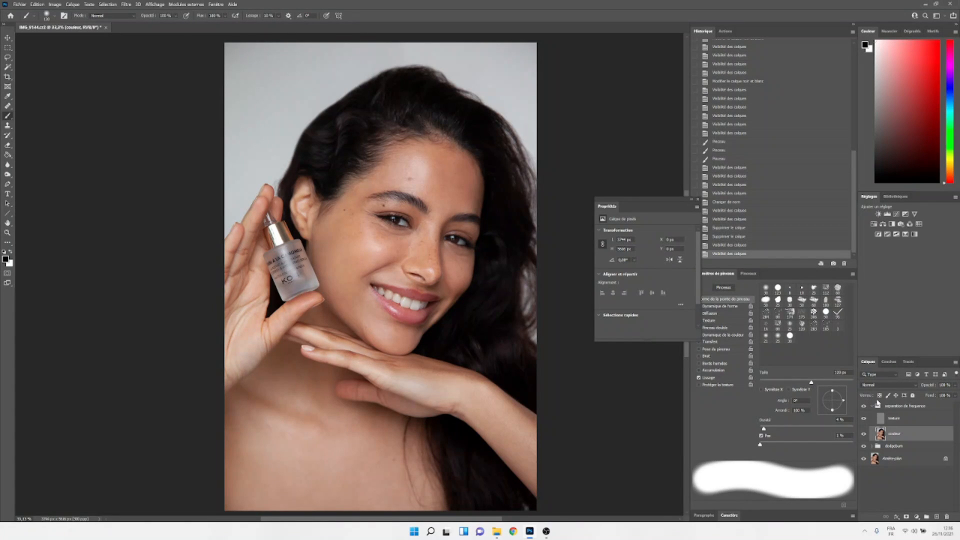
click(863, 407)
click(864, 407)
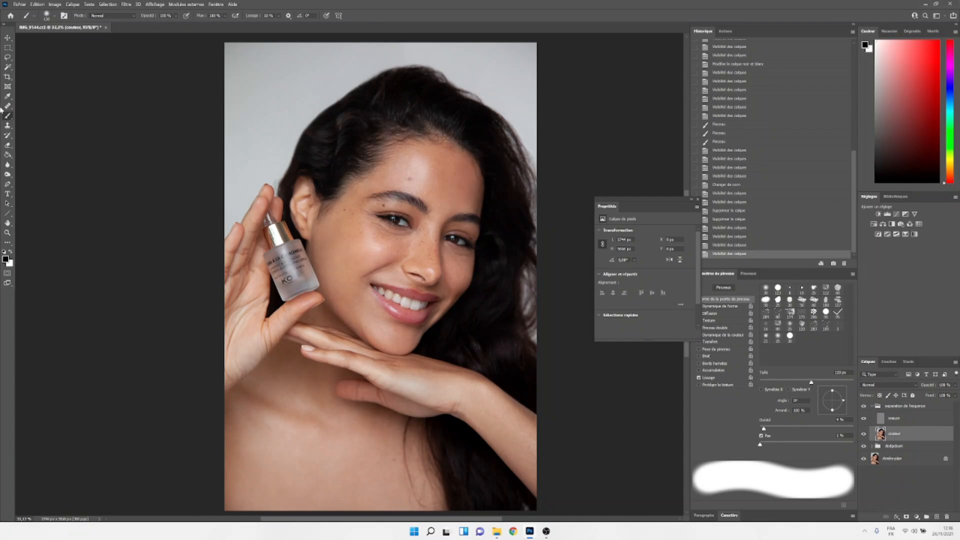
Try cloning over the hair edge and background on the "couleur" layer with the Clone Stamp, and revert all the strokes.
click(9, 121)
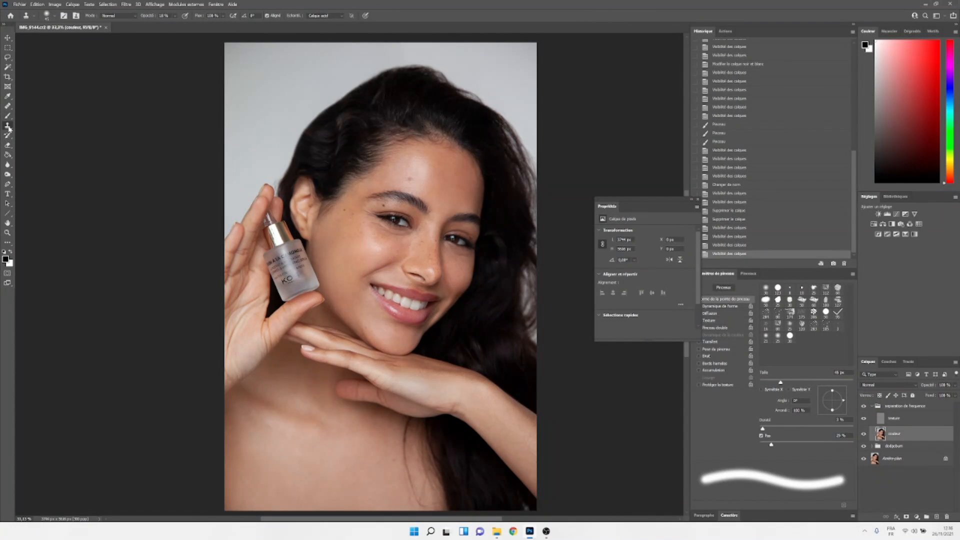
drag(278, 109, 285, 106)
click(305, 131)
click(309, 129)
click(312, 126)
click(307, 130)
click(311, 127)
click(304, 86)
click(303, 90)
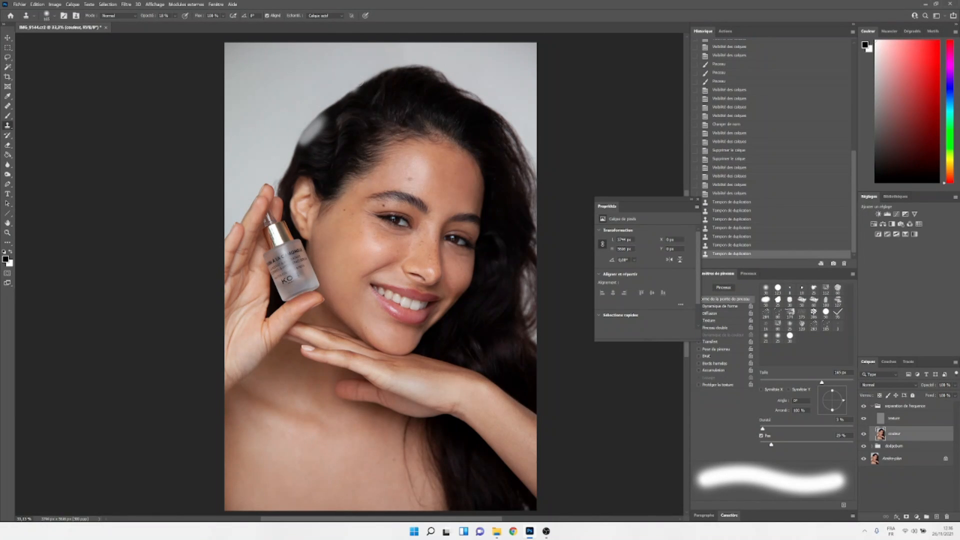
click(749, 194)
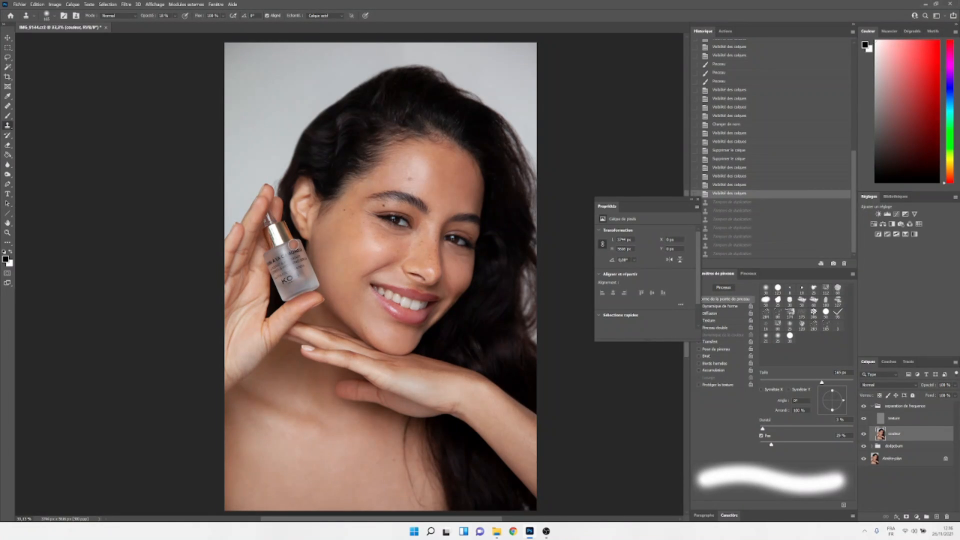
Duplicate the "texture" layer within the frequency separation group and lower the copy's opacity to about 64%.
click(862, 407)
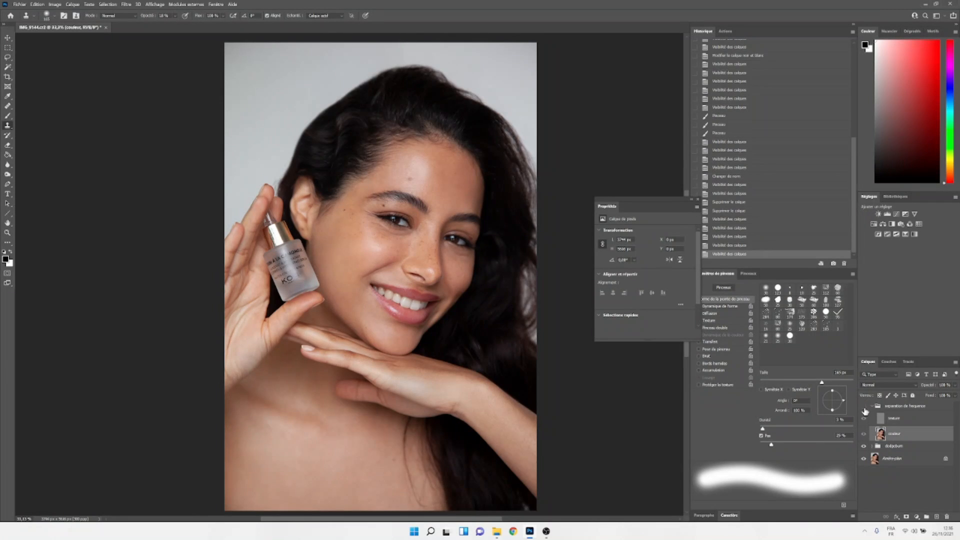
click(892, 418)
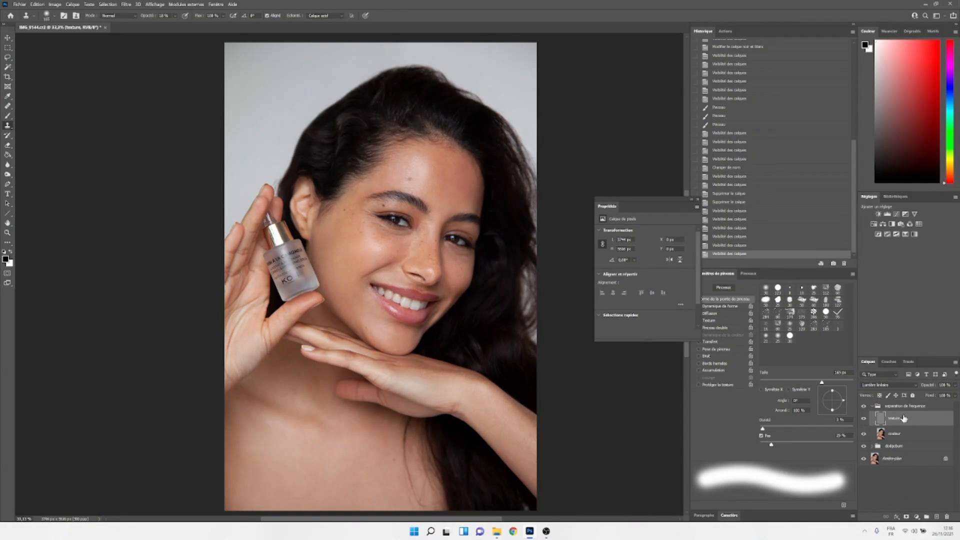
key(ctrl+j)
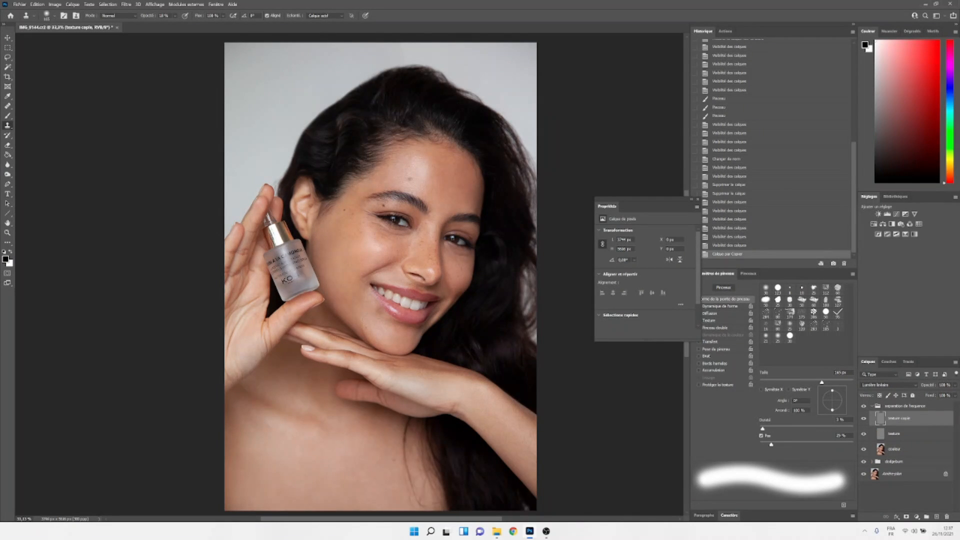
key(ctrl+plus)
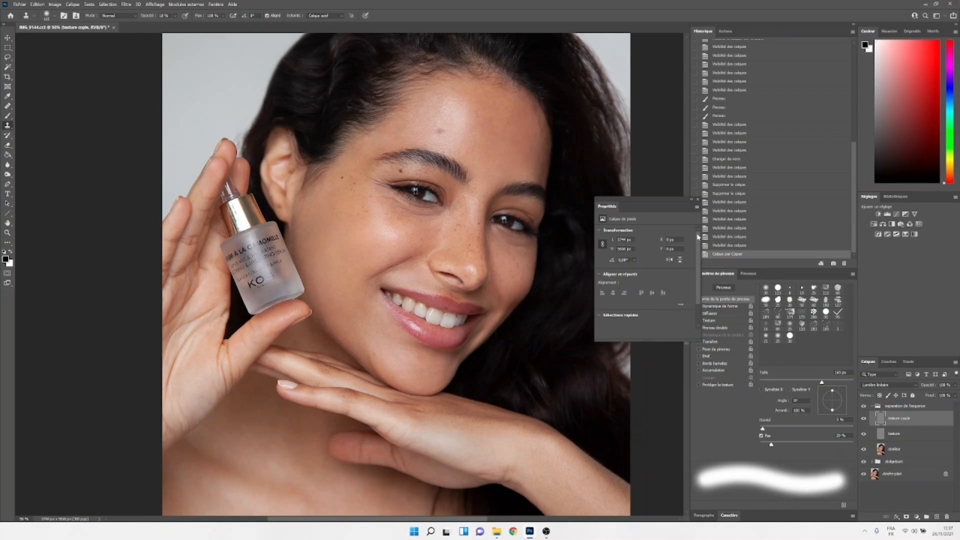
click(954, 386)
drag(954, 395, 943, 396)
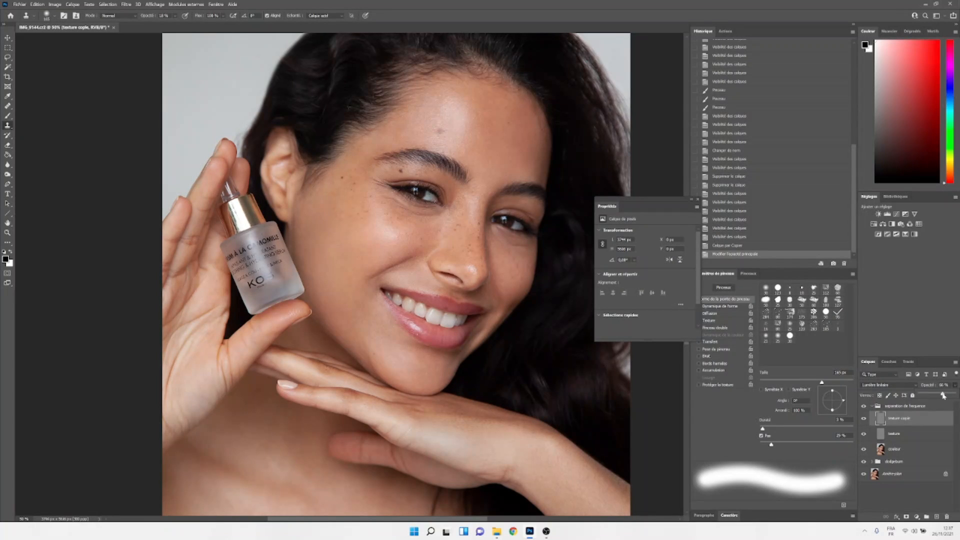
Compare the skin detail with and without the duplicated "texture" layer.
click(863, 421)
click(863, 421)
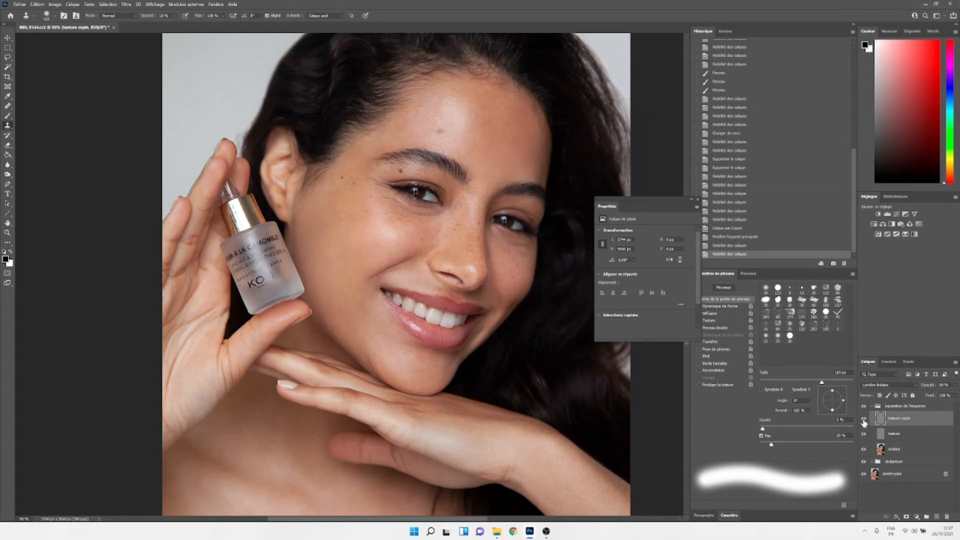
click(864, 422)
click(864, 422)
click(864, 422)
click(864, 422)
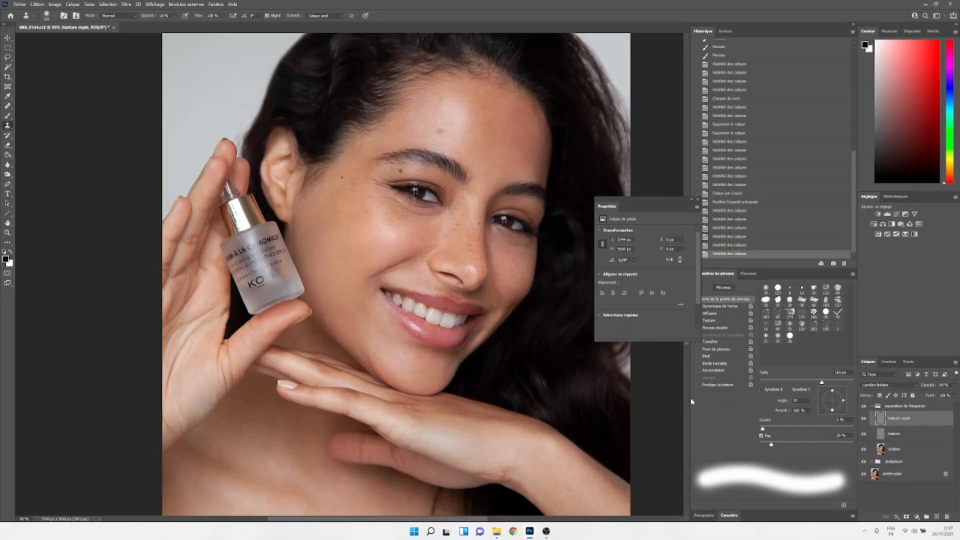
Collapse the "separation de frequence" group and create a new group above it named "chromie".
key(ctrl+minus)
click(872, 406)
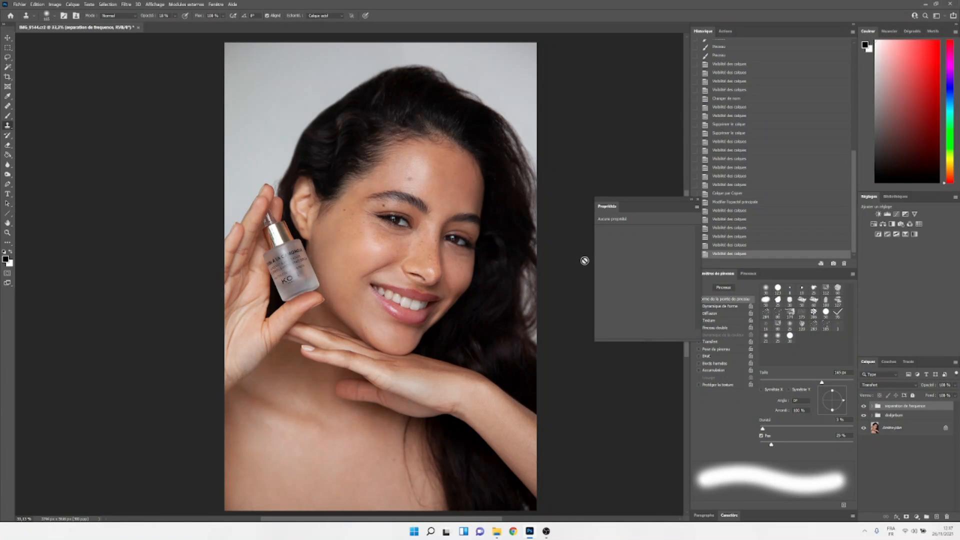
click(927, 517)
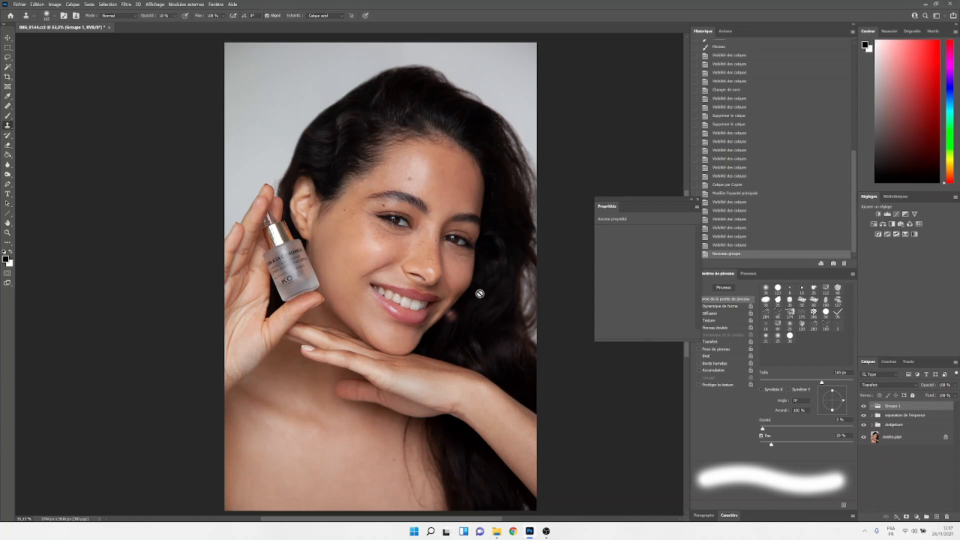
double_click(892, 412)
text(chri)
text(me)
key(Return)
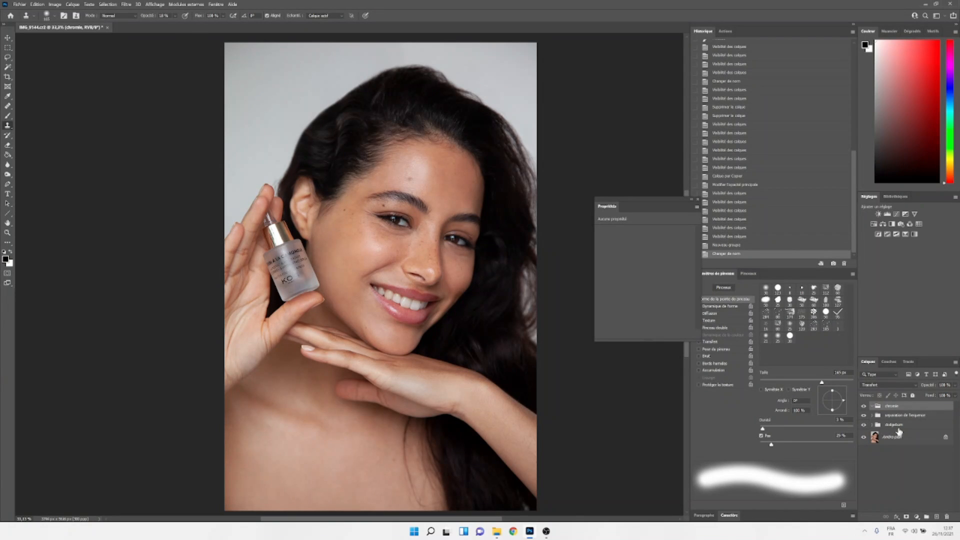
Add a selective colour (Correction sélective) layer in "chromie" and, for Rouges, set cyan to -7 and raise magenta and yellow slightly.
click(917, 517)
click(897, 511)
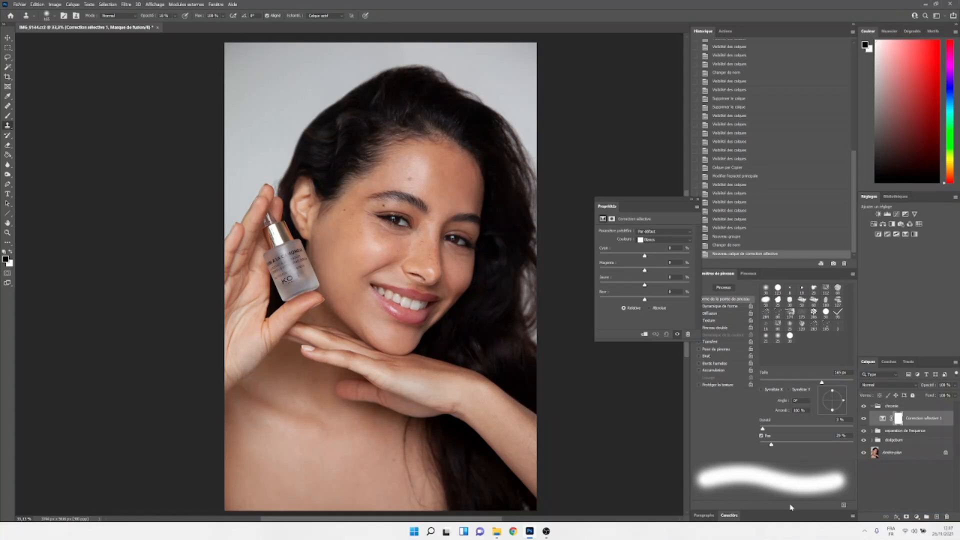
click(650, 243)
click(650, 241)
drag(644, 257, 641, 262)
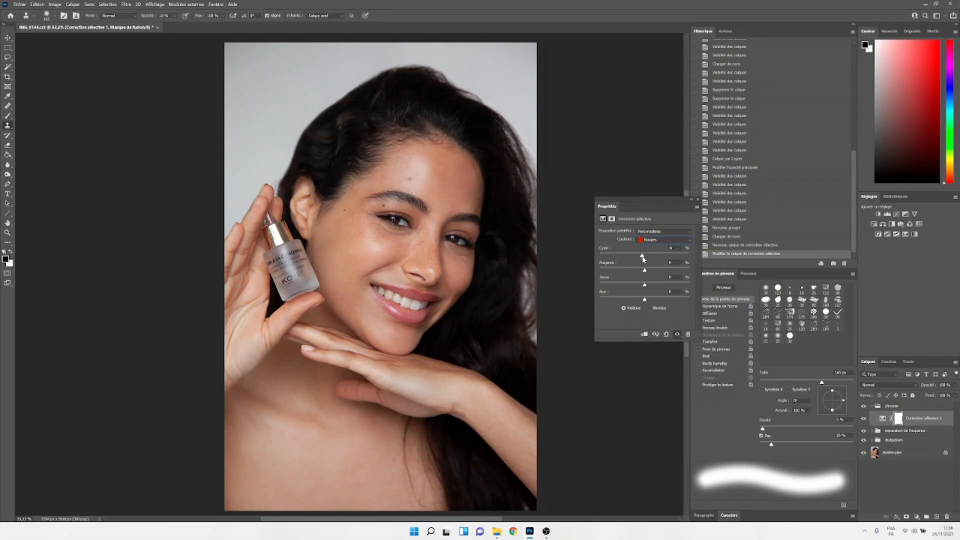
drag(644, 260, 649, 272)
drag(645, 288, 646, 289)
drag(646, 287, 645, 298)
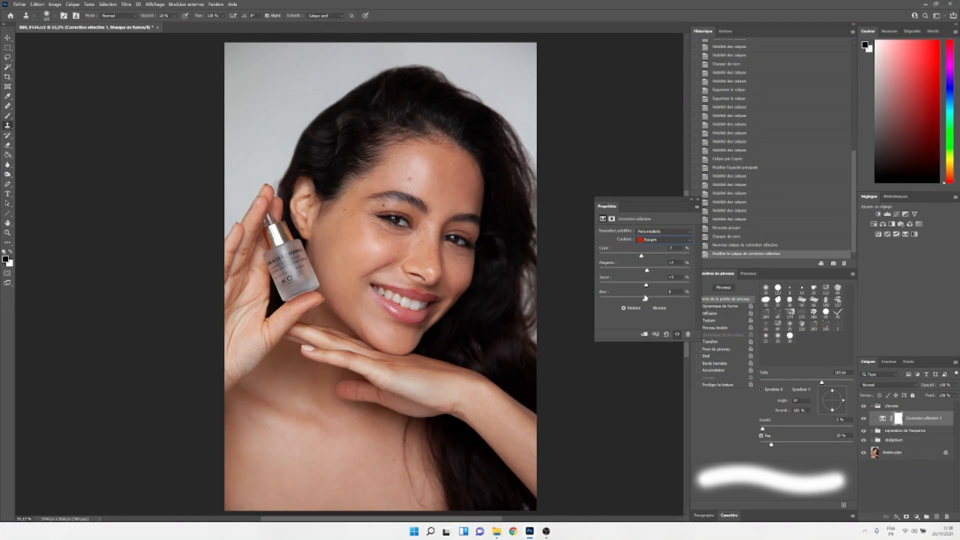
Warm the Jaunes in the selective colour layer by raising magenta slightly and yellow and black to about +8.
click(655, 240)
click(657, 249)
drag(644, 258, 650, 289)
click(663, 240)
click(652, 246)
mouse_move(646, 302)
mouse_down()
mouse_move(660, 303)
mouse_move(644, 308)
mouse_up()
click(663, 240)
click(657, 249)
mouse_move(644, 299)
mouse_down()
mouse_move(675, 299)
mouse_move(648, 300)
mouse_up()
Brighten the Blancs in the selective colour layer by setting their black to -12.
click(650, 244)
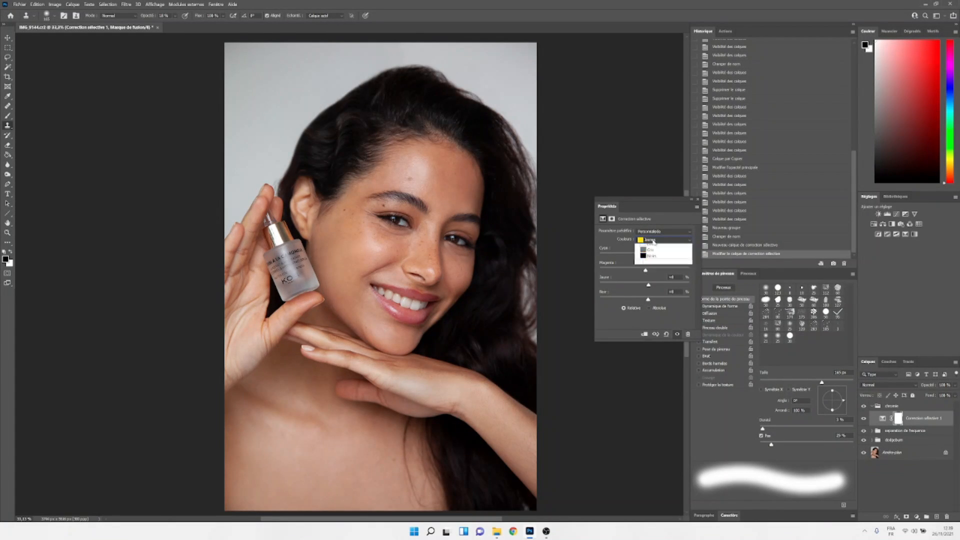
click(650, 283)
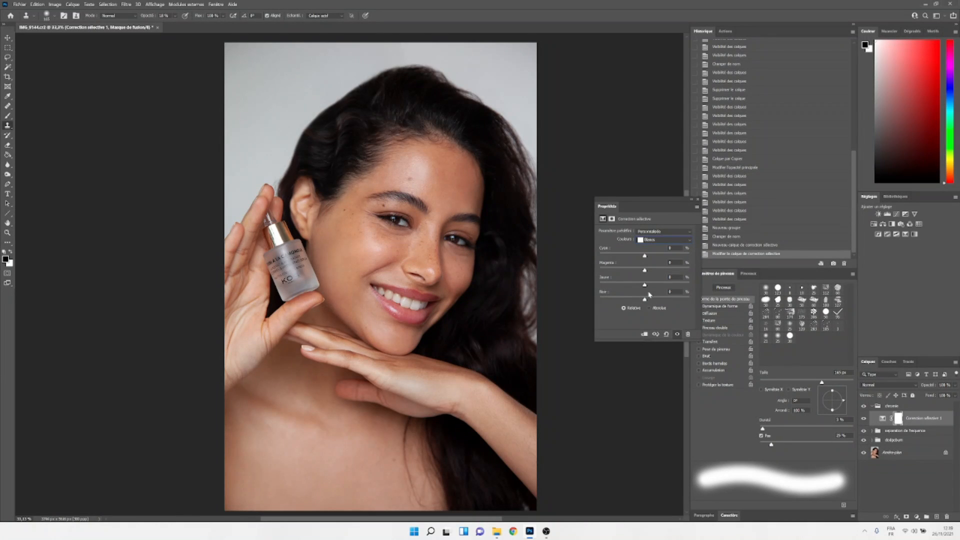
mouse_move(645, 301)
mouse_down()
mouse_move(676, 302)
mouse_move(587, 328)
mouse_move(641, 304)
mouse_up()
Compare the portrait with and without the selective colour adjustment.
click(864, 419)
click(864, 418)
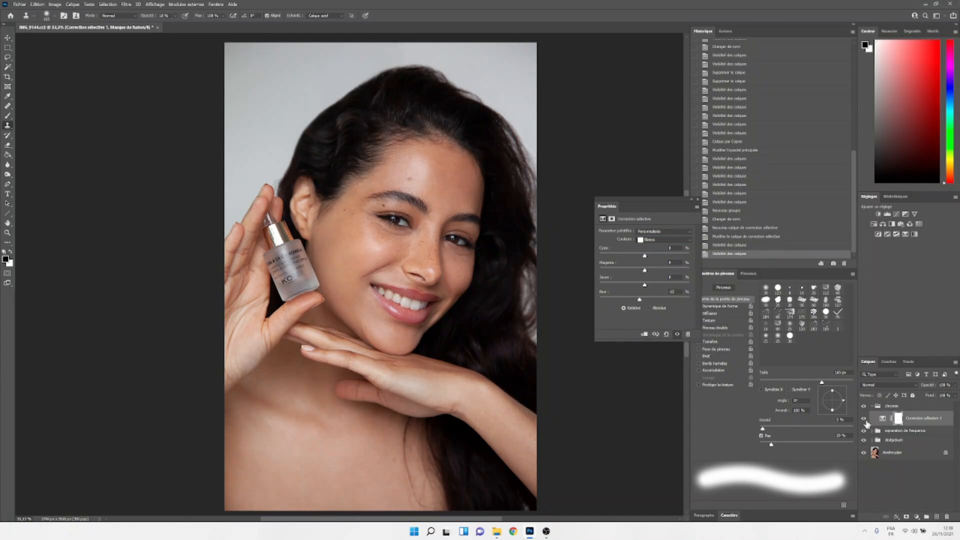
click(864, 420)
click(865, 420)
click(863, 420)
click(863, 419)
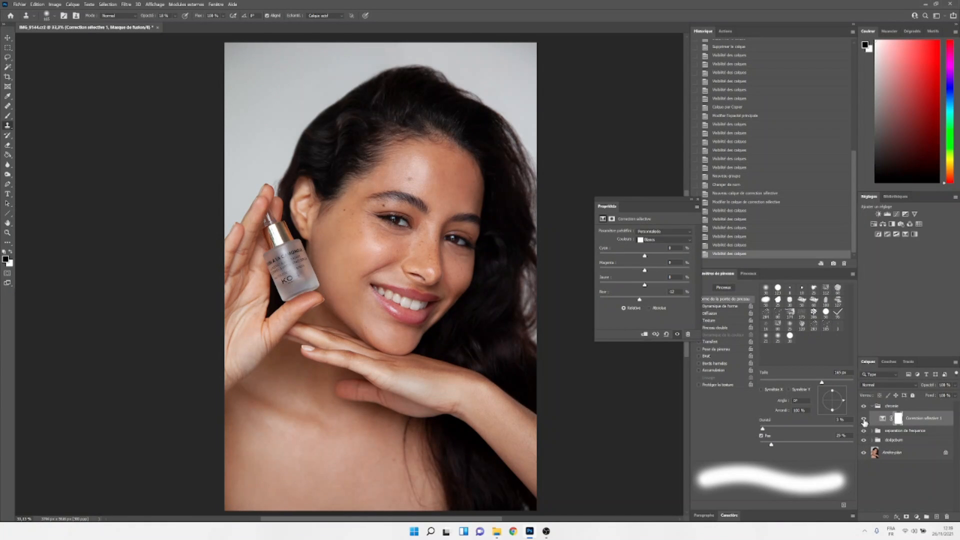
click(864, 419)
click(864, 420)
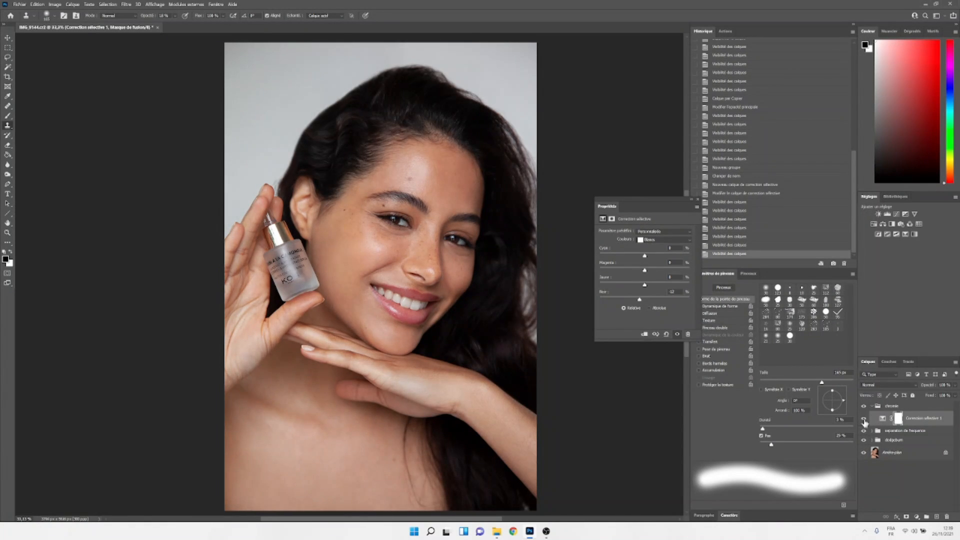
Add a gradient map (Courbe de transfert de dégradé) above the selective colour layer using a dark brown, orange and cream gradient preset.
click(917, 516)
click(899, 504)
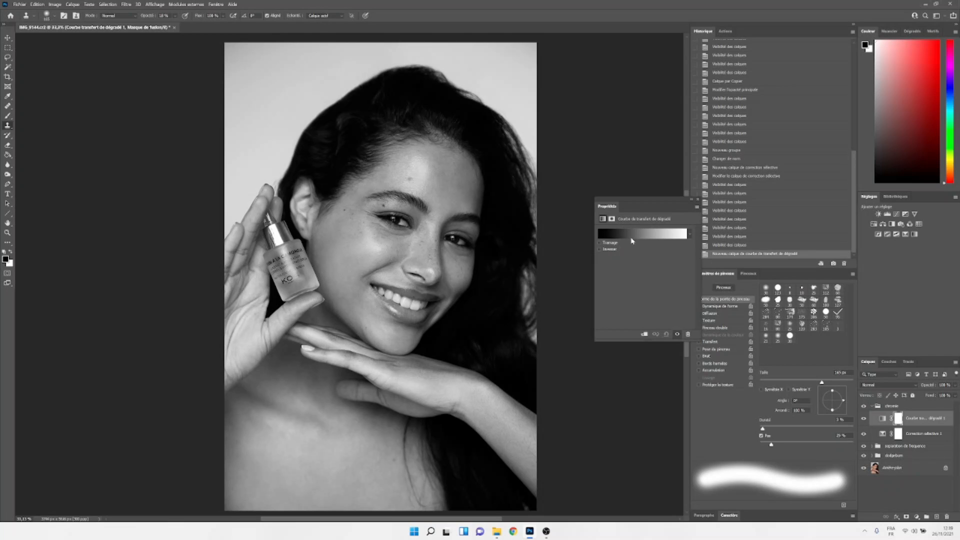
click(632, 240)
drag(784, 161, 783, 218)
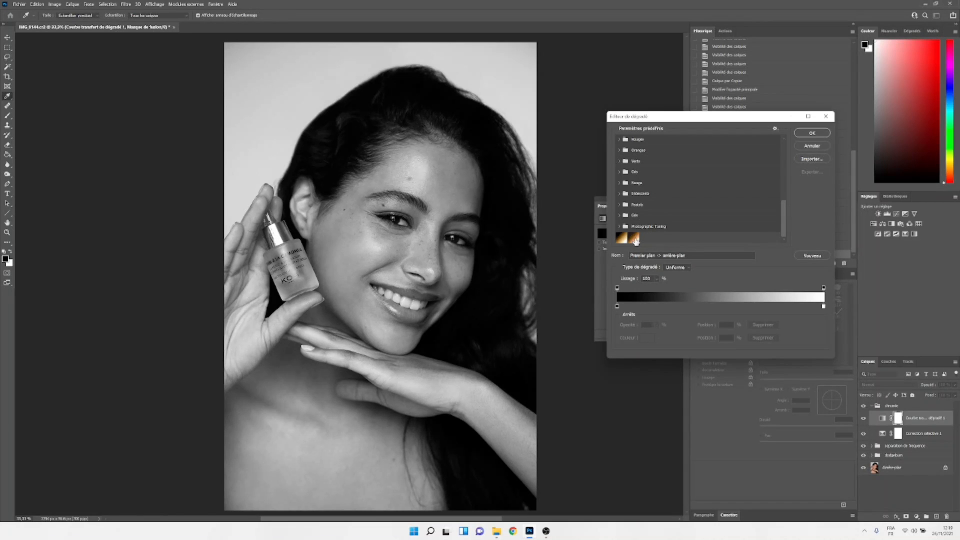
click(634, 239)
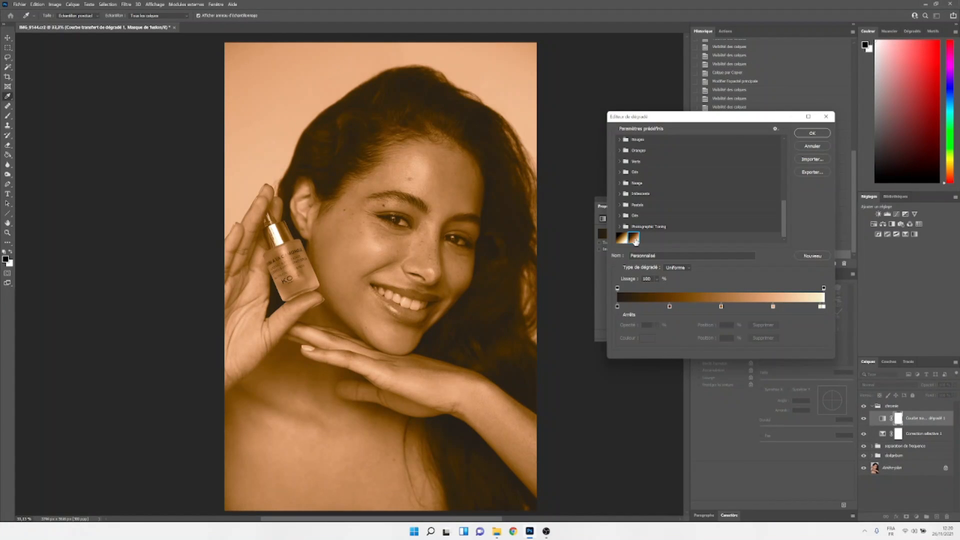
click(622, 228)
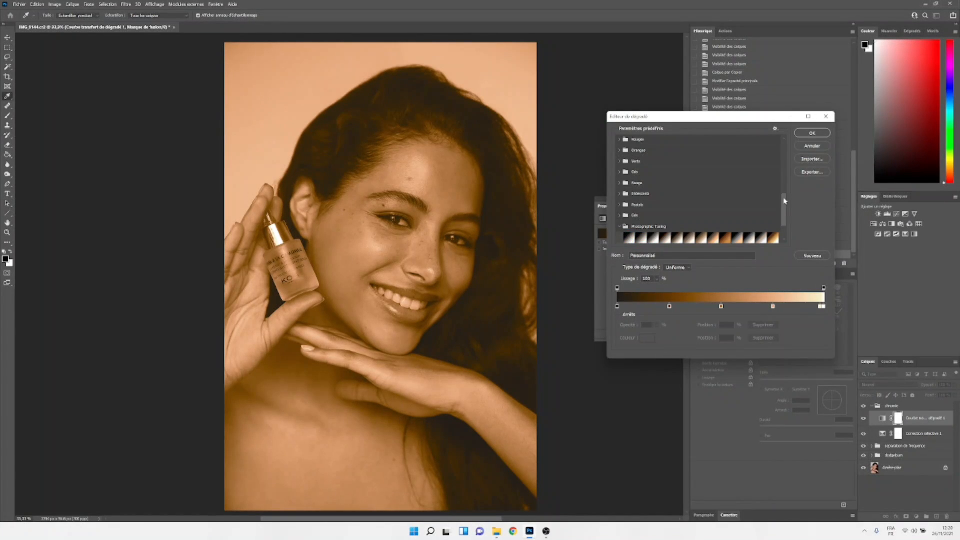
drag(783, 204, 784, 228)
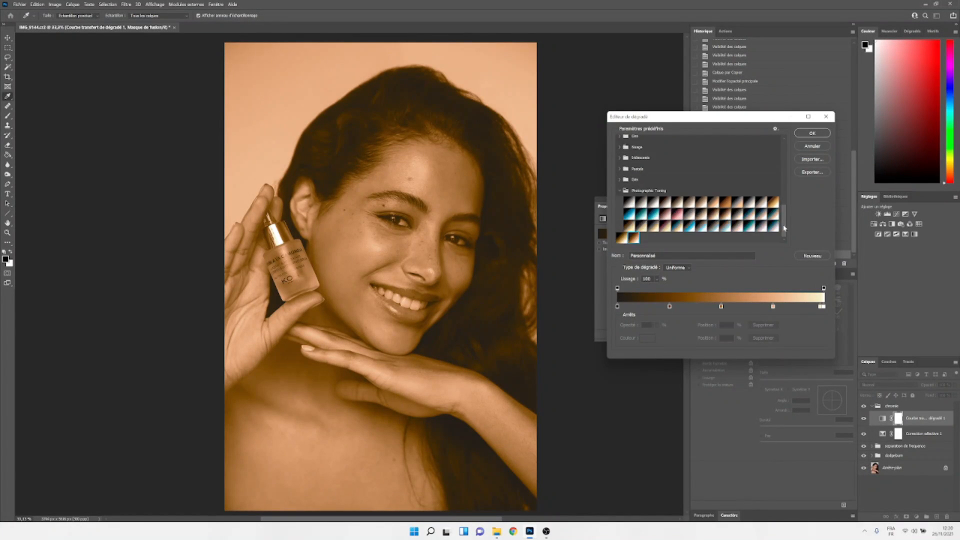
click(773, 202)
click(812, 133)
Blend the gradient map in soft light (Lumière tamisée) at 10% opacity.
click(887, 385)
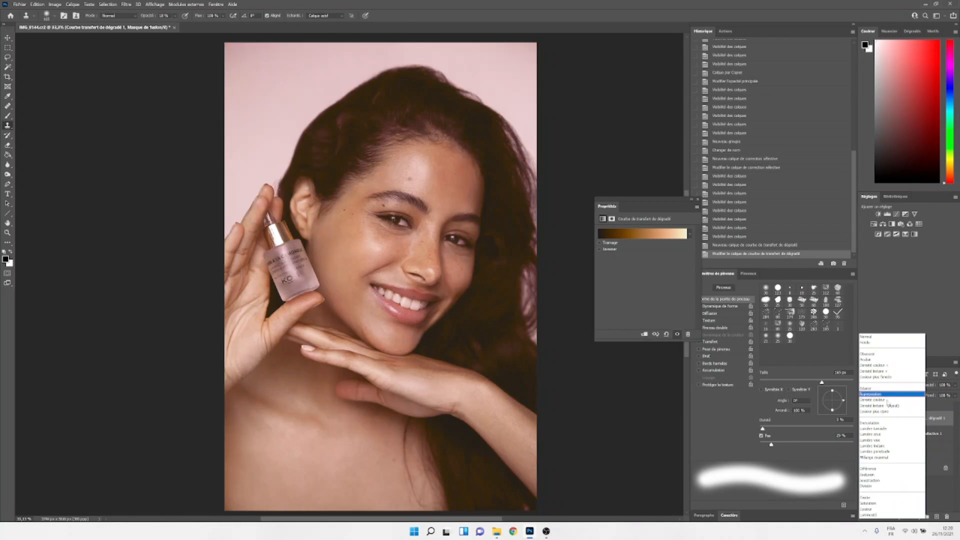
click(892, 431)
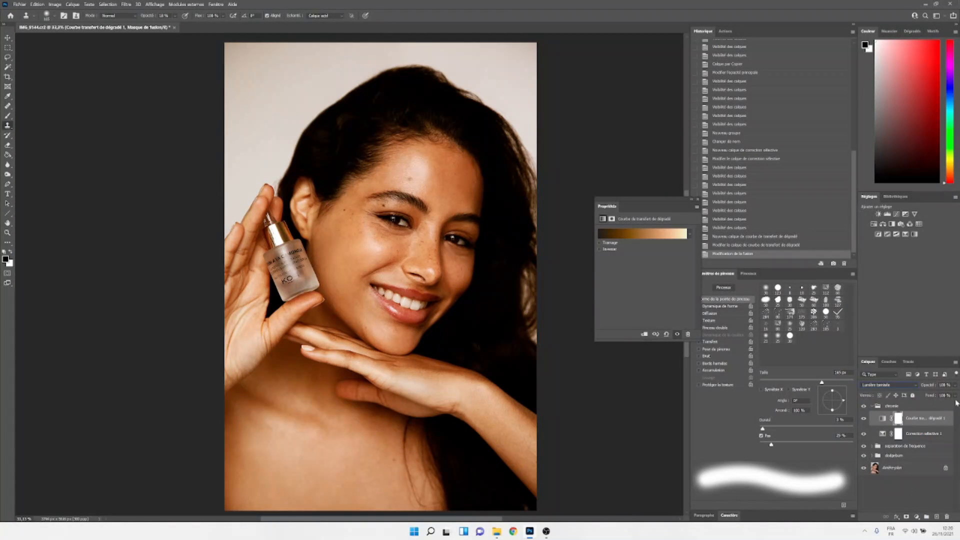
drag(954, 386, 923, 396)
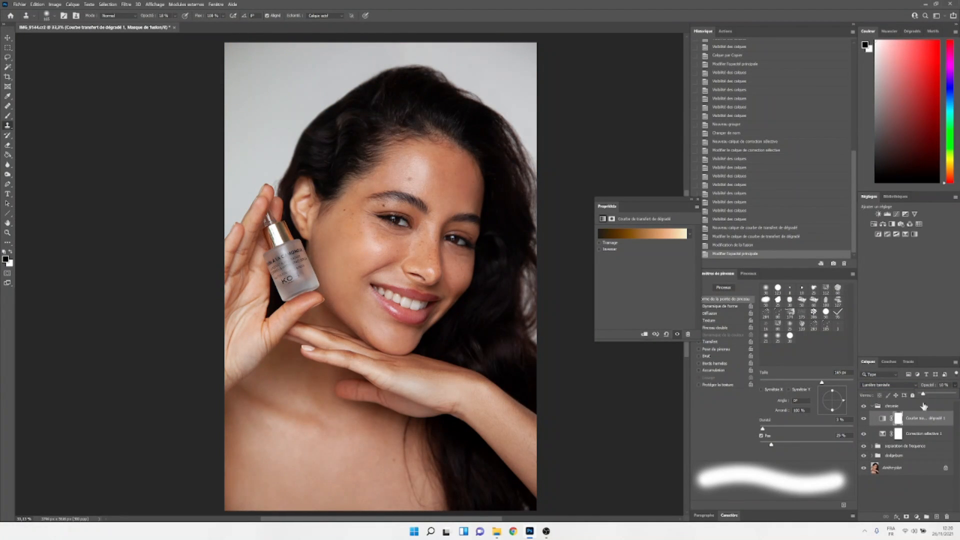
Compare the portrait with and without the gradient map.
click(863, 419)
click(863, 418)
click(865, 420)
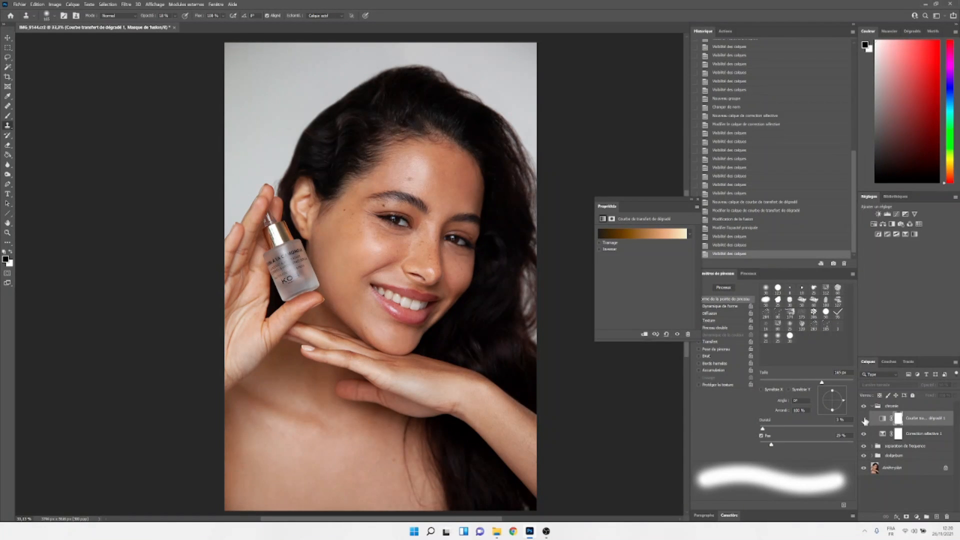
click(865, 420)
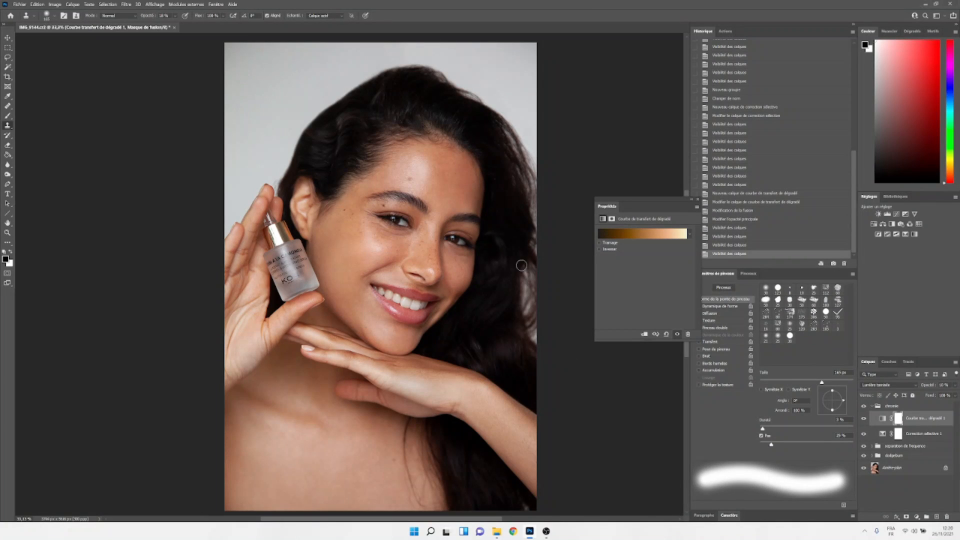
Add a black and white adjustment above the gradient map, blended in luminosity (Luminosité), with slightly darker reds and yellows at about 71.
click(916, 516)
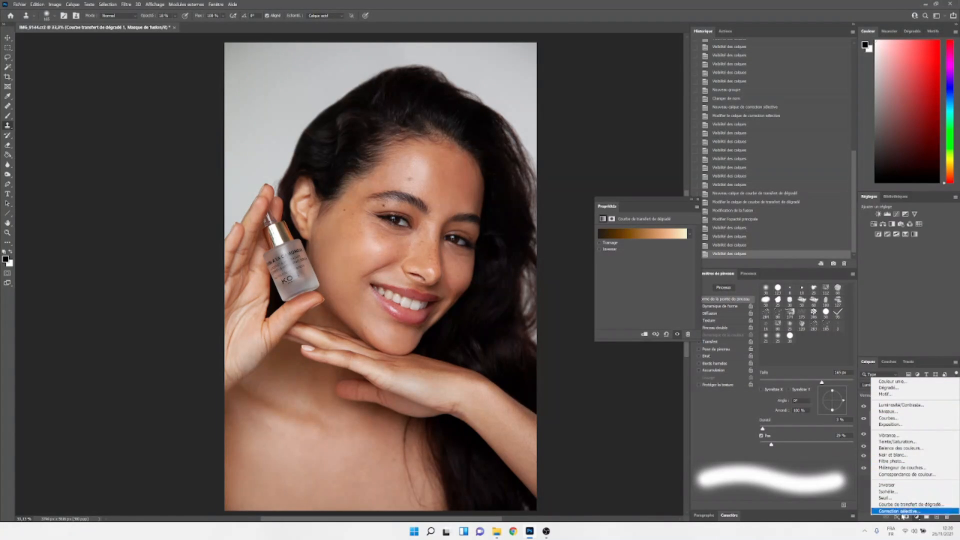
click(894, 455)
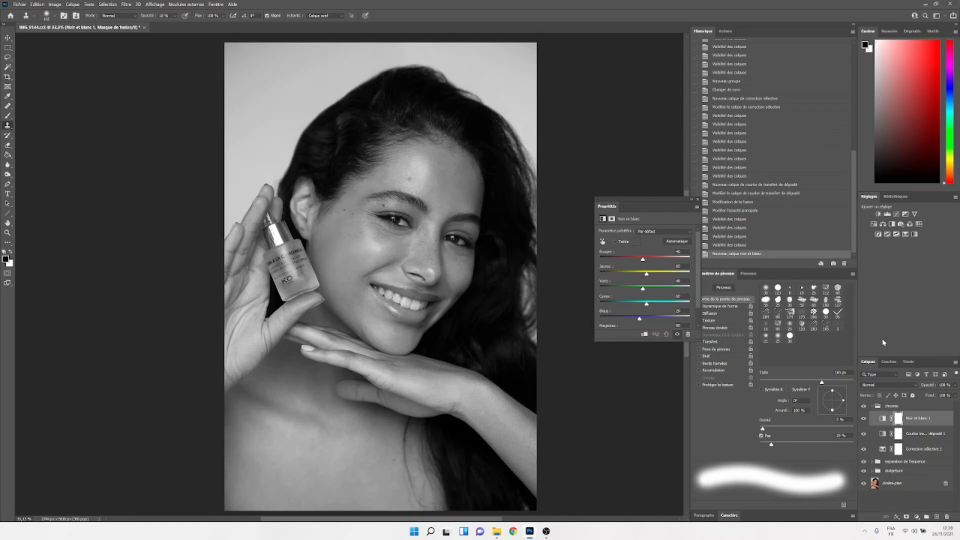
click(883, 385)
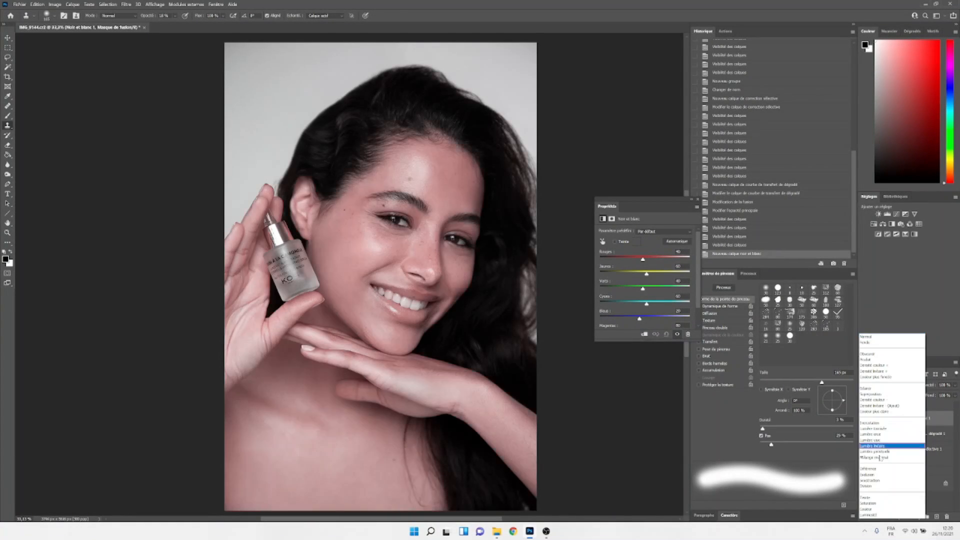
click(868, 514)
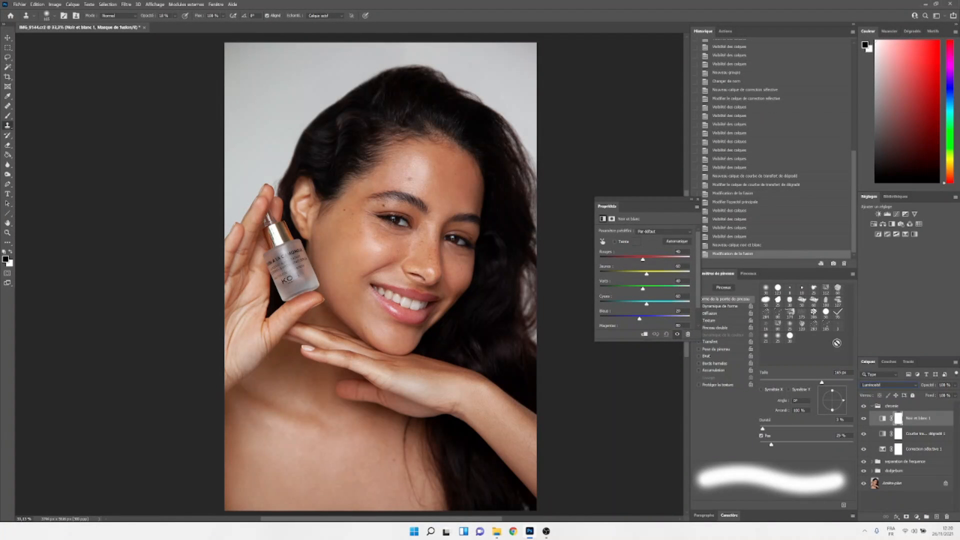
drag(643, 261, 645, 265)
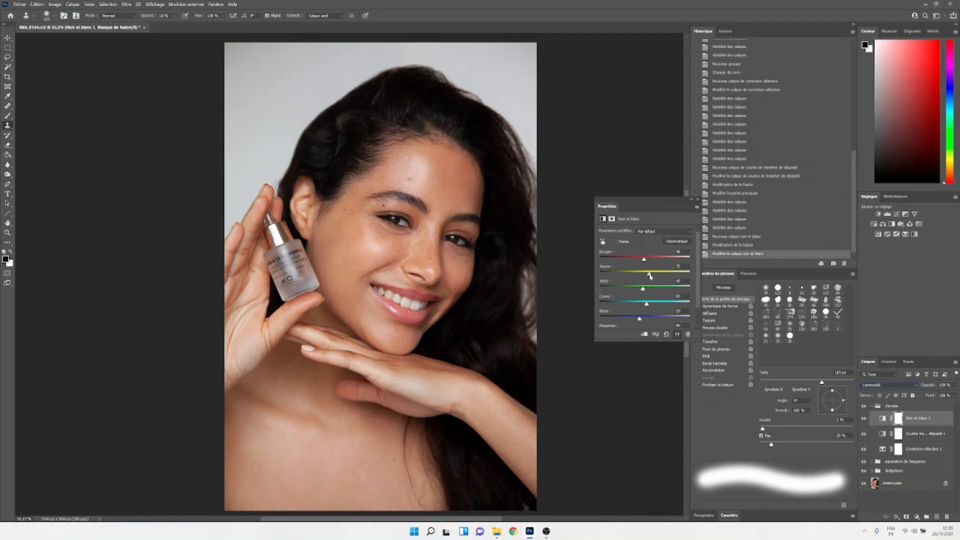
drag(643, 260, 641, 261)
Compare the portrait with and without the black and white adjustment.
click(863, 419)
click(865, 422)
click(865, 422)
click(865, 422)
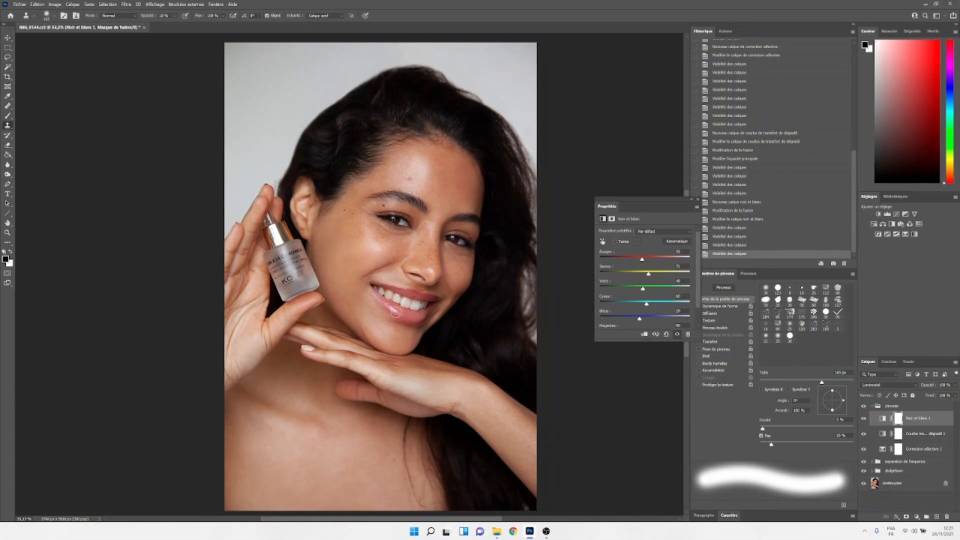
click(866, 422)
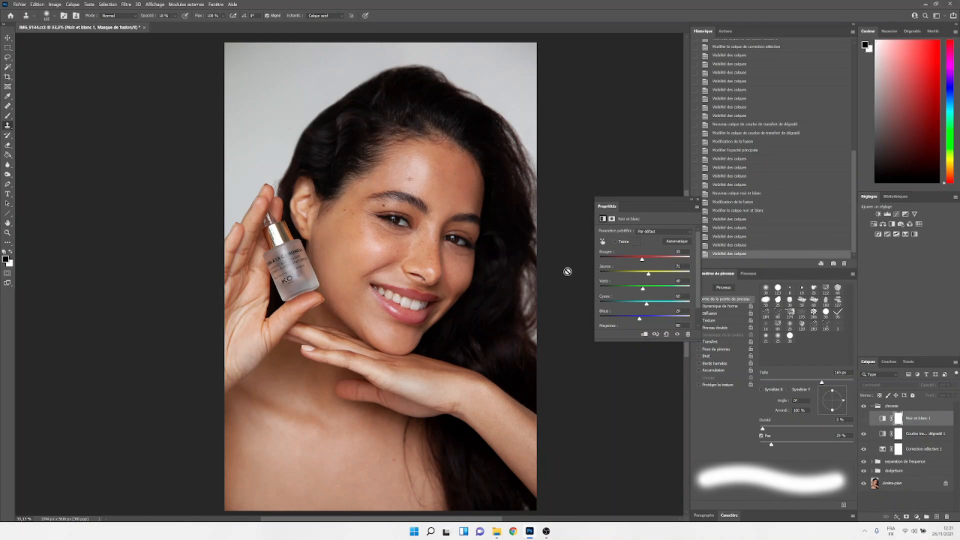
click(865, 423)
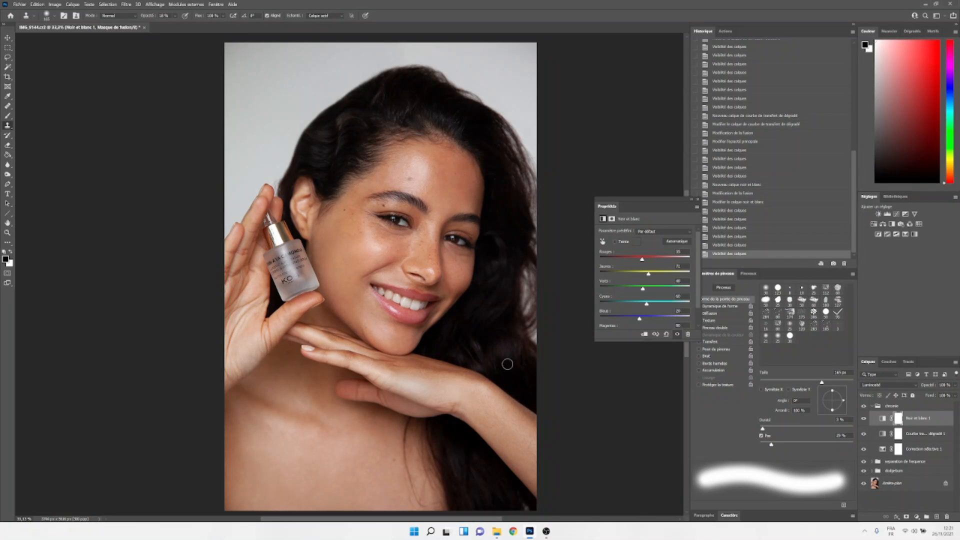
Paint black over the lips on the black and white adjustment's mask, comparing the result with the adjustment hidden.
click(8, 117)
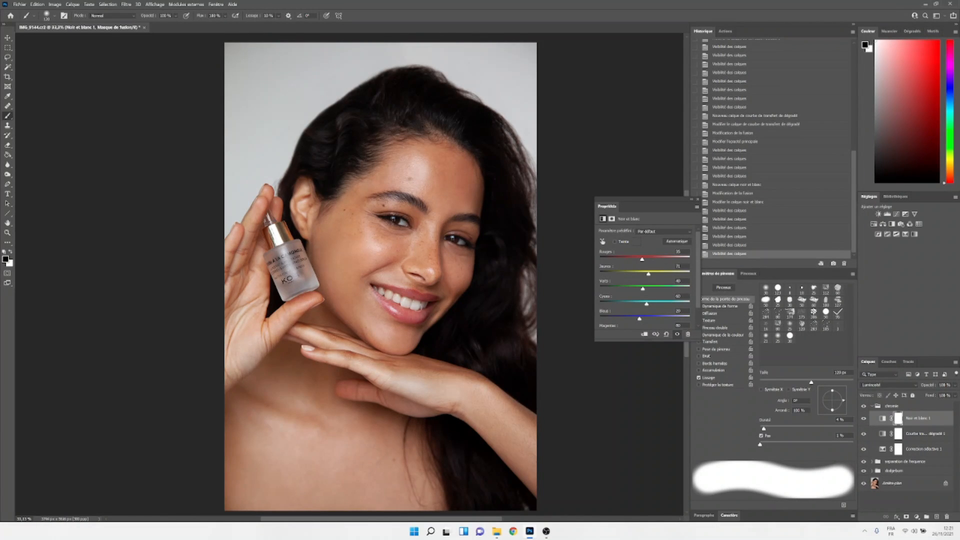
click(408, 313)
click(864, 420)
click(864, 420)
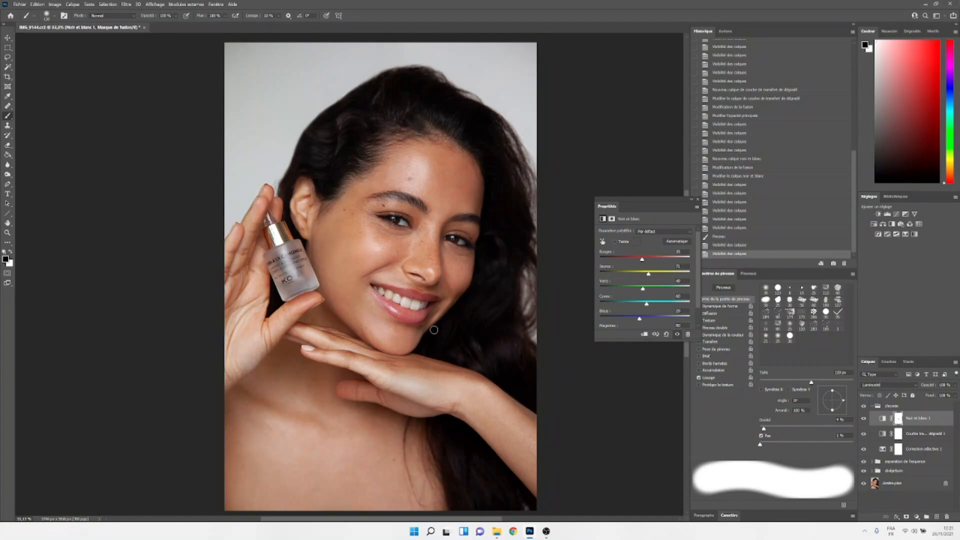
click(431, 299)
click(429, 300)
click(863, 420)
click(864, 420)
Compare the portrait with and without the whole "chromie" colour grading group.
click(863, 407)
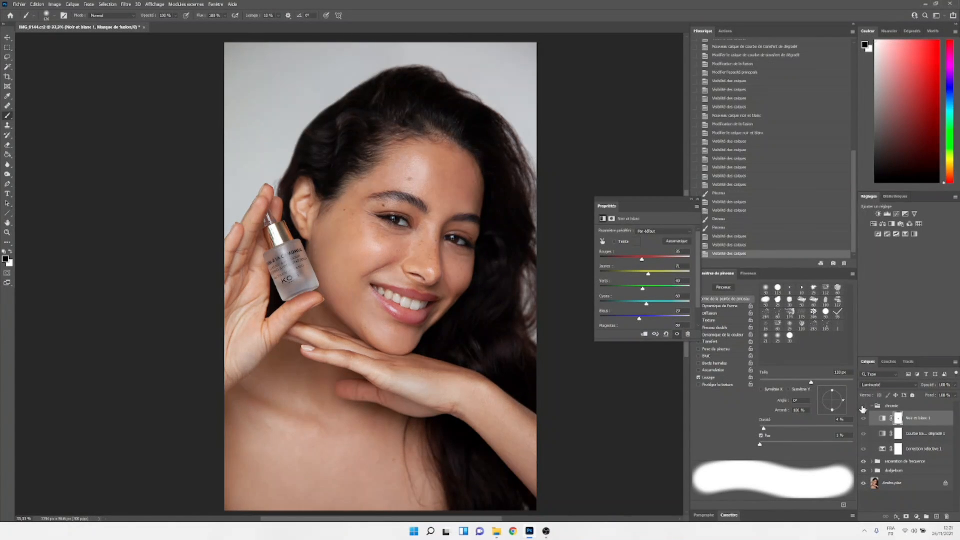
click(862, 406)
click(862, 408)
click(862, 408)
click(863, 408)
click(863, 410)
Collapse the "chromie" group and compare the portrait with and without the dodge and burn group.
key(ctrl+minus)
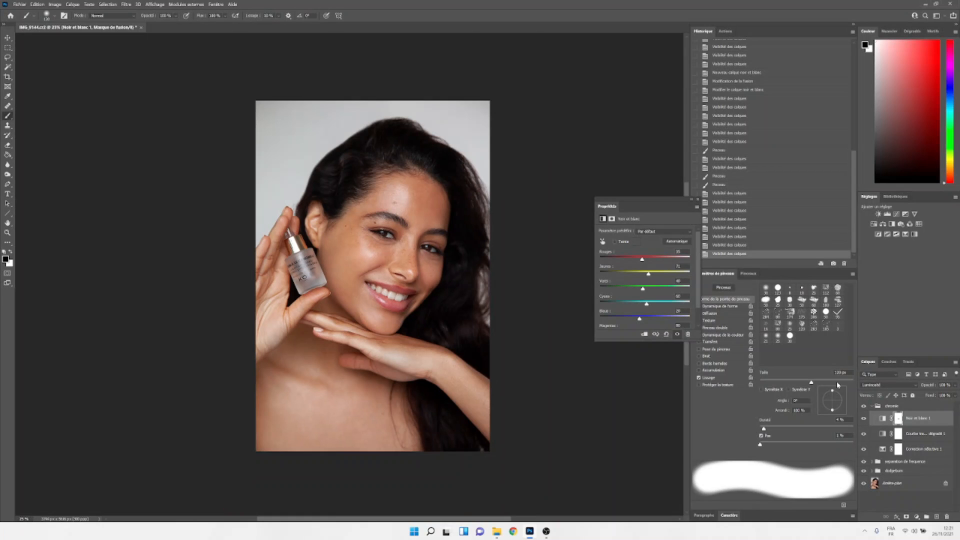
click(872, 406)
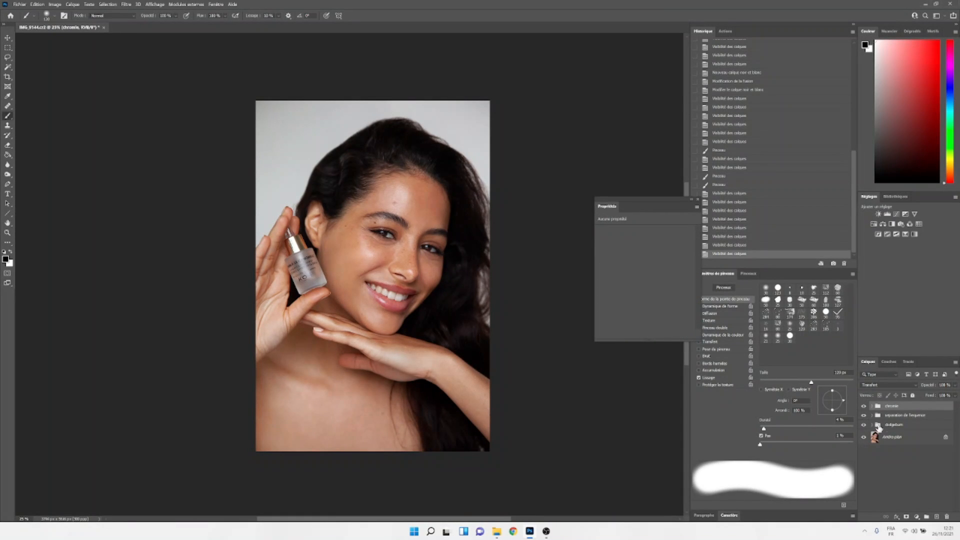
click(863, 425)
click(864, 425)
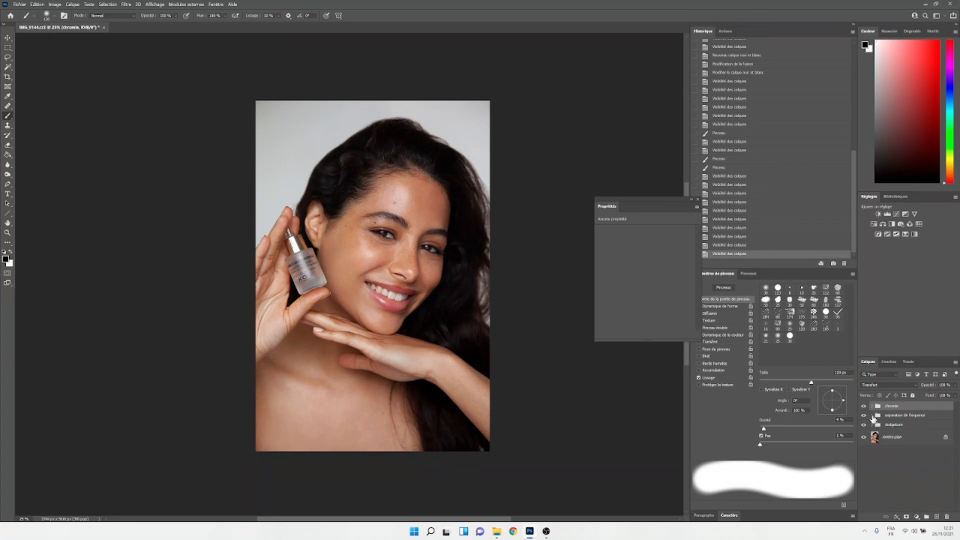
Review the layers inside the frequency separation group and the "chromie" group, leaving both groups collapsed.
click(871, 415)
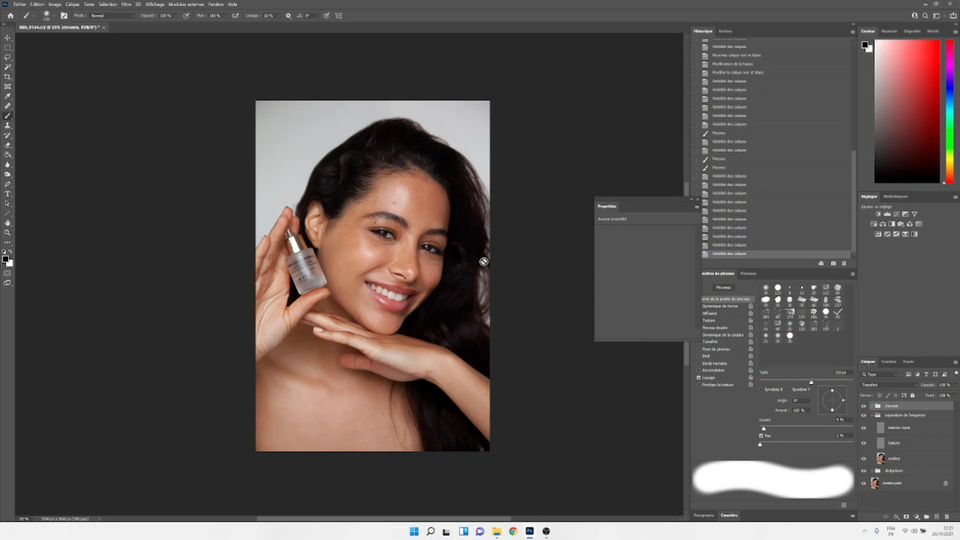
click(918, 433)
click(901, 442)
click(904, 433)
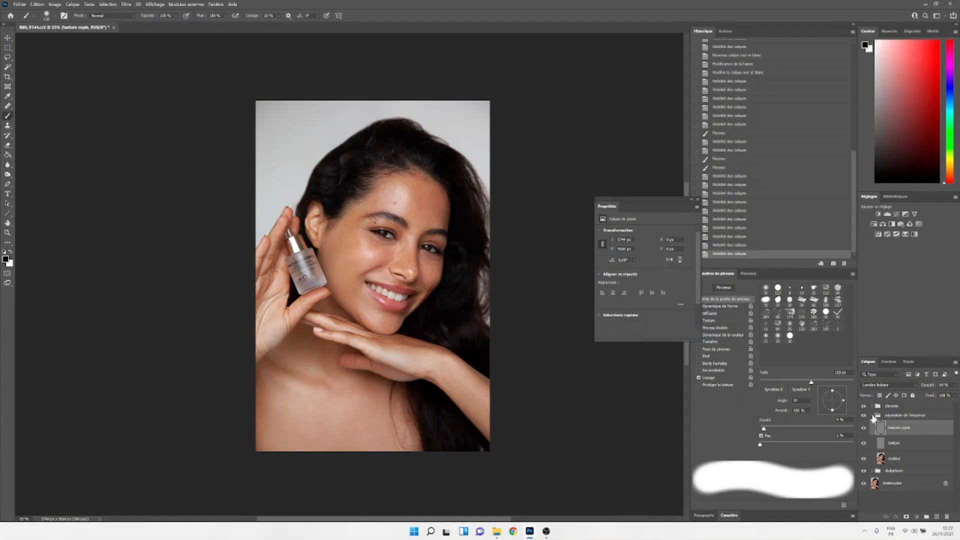
click(872, 415)
click(872, 407)
click(872, 406)
click(871, 407)
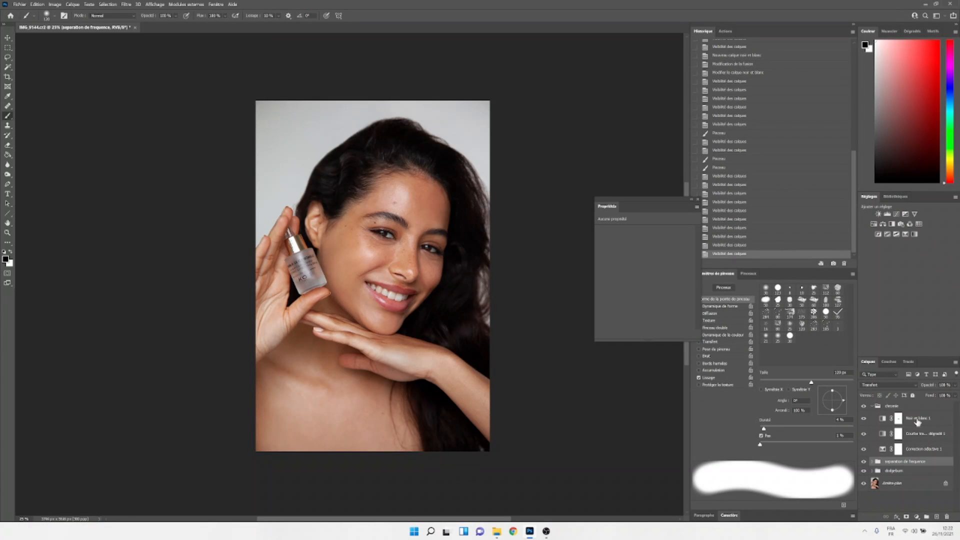
click(874, 407)
click(871, 406)
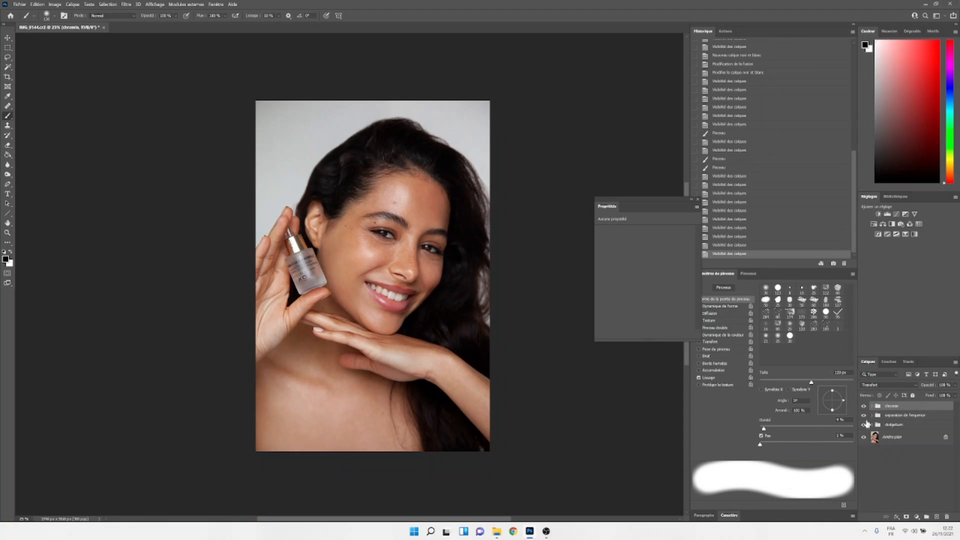